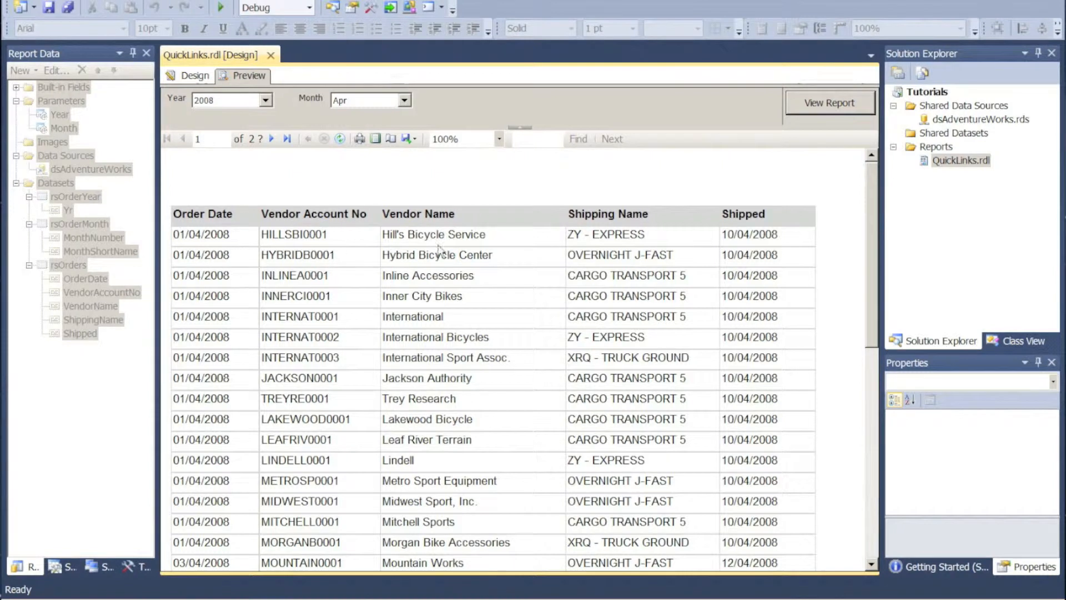
Step: Run the report preview for the month Mar of 2008
left_click(404, 100)
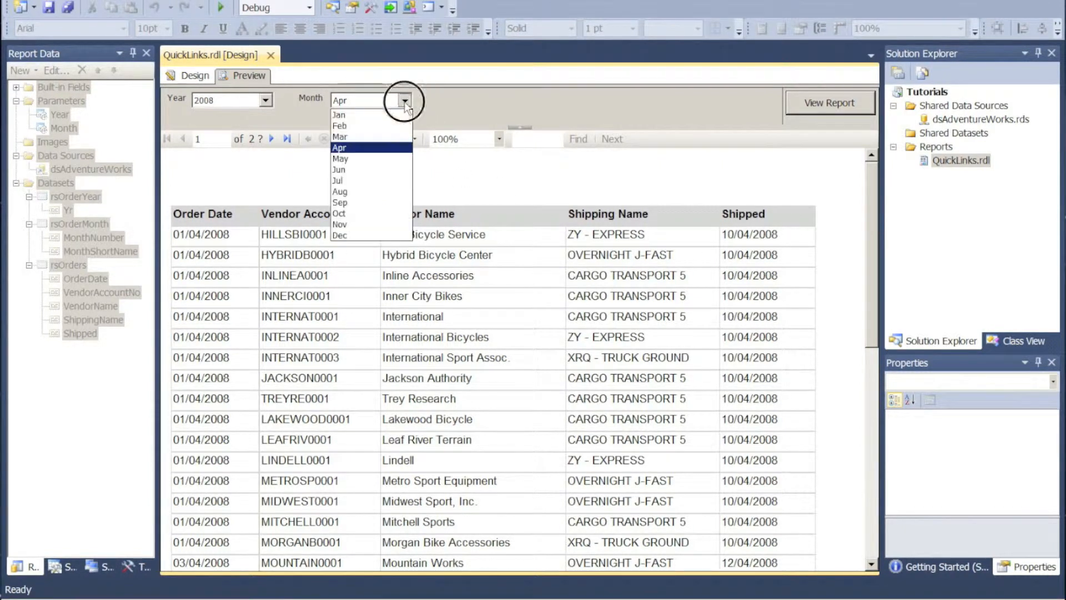
left_click(356, 137)
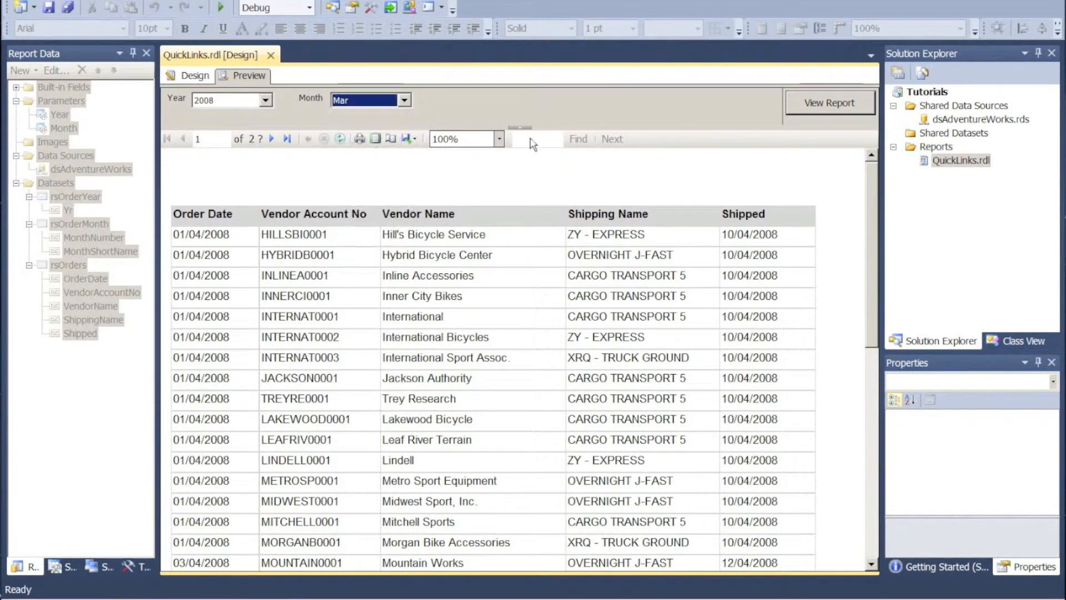
left_click(799, 106)
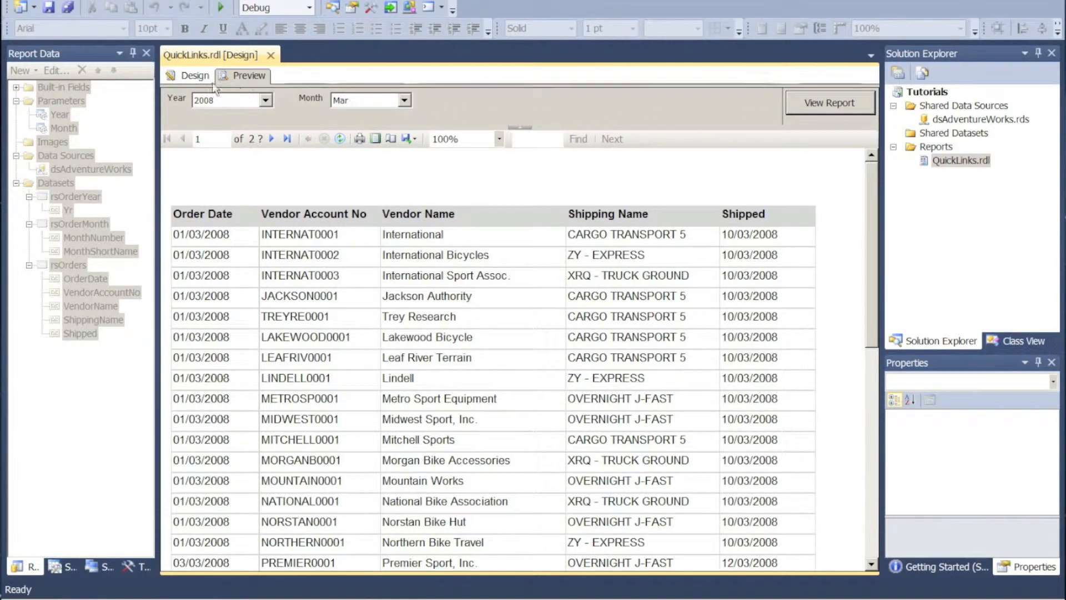
Step: In the report design, add a text box reading "Previous" just above the table's Order Date column
left_click(193, 81)
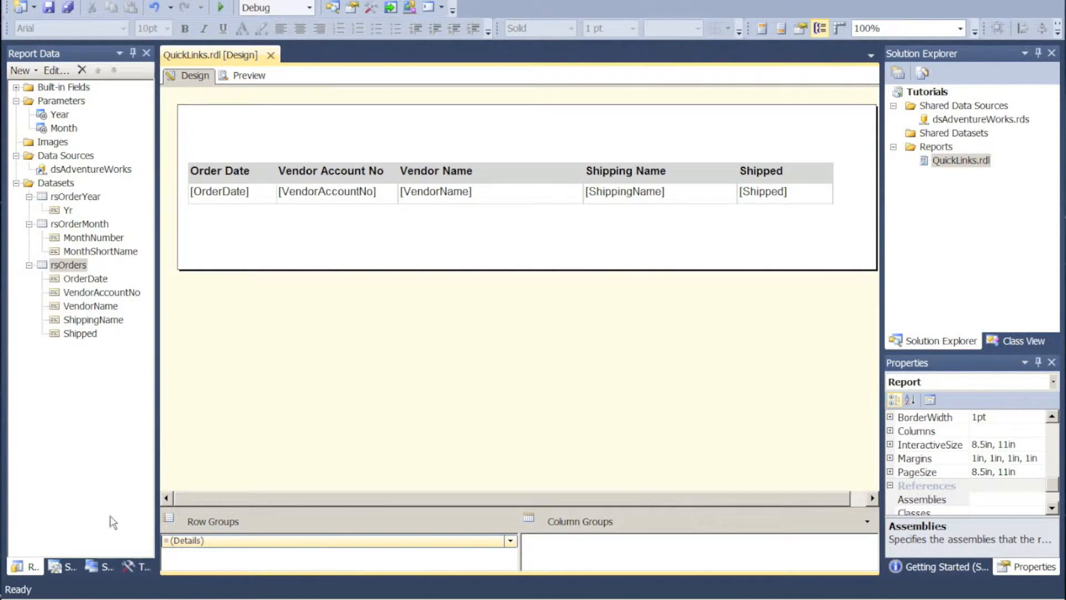
left_click(129, 561)
left_click_drag(70, 100, 194, 141)
left_click(210, 154)
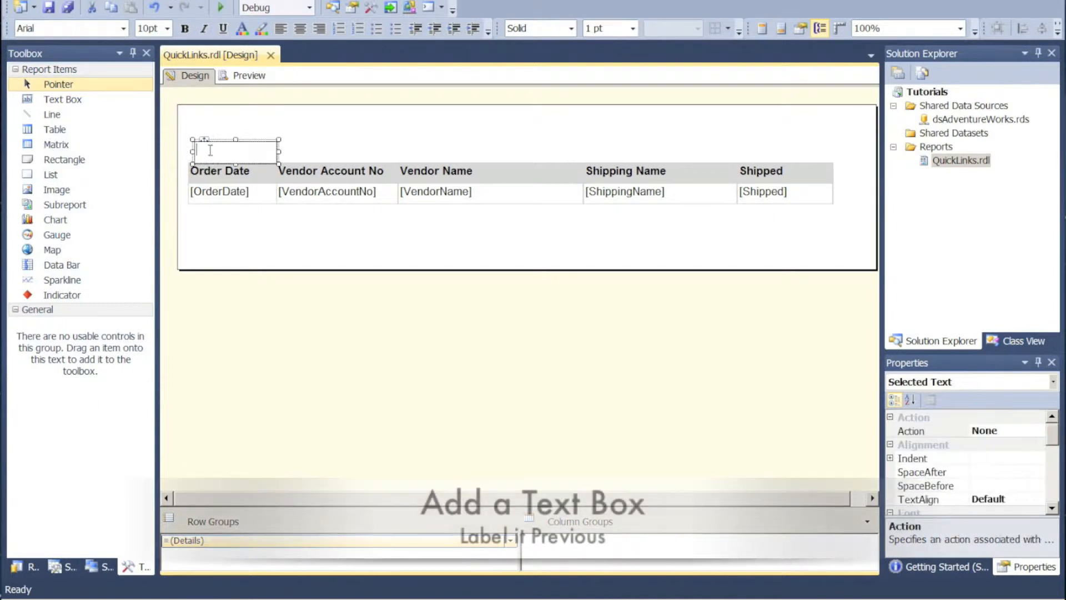
type("Privious")
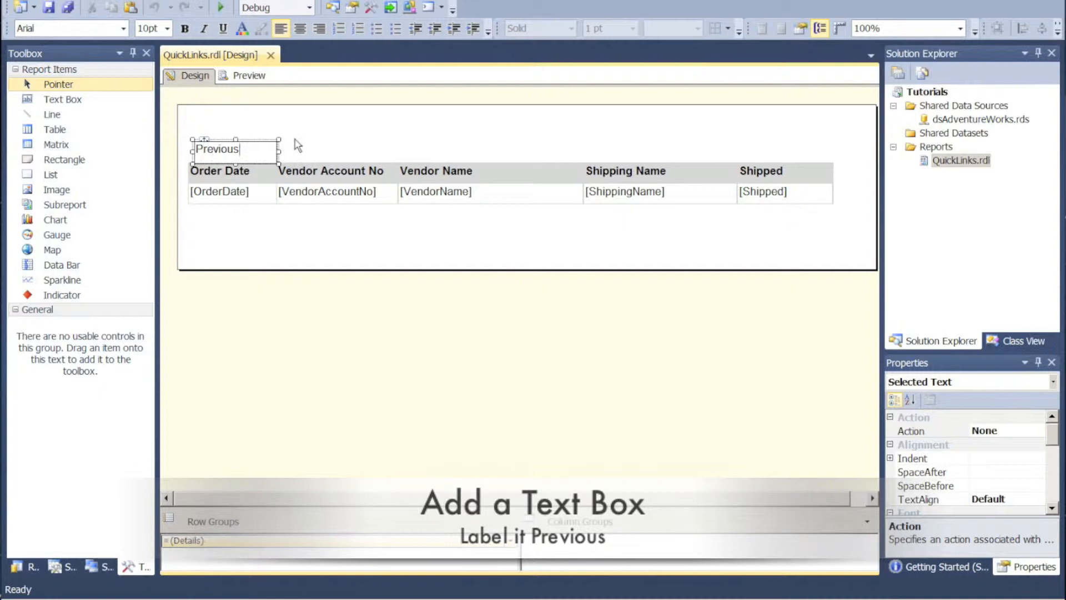
left_click(289, 146)
left_click(204, 141)
left_click_drag(204, 140, 199, 129)
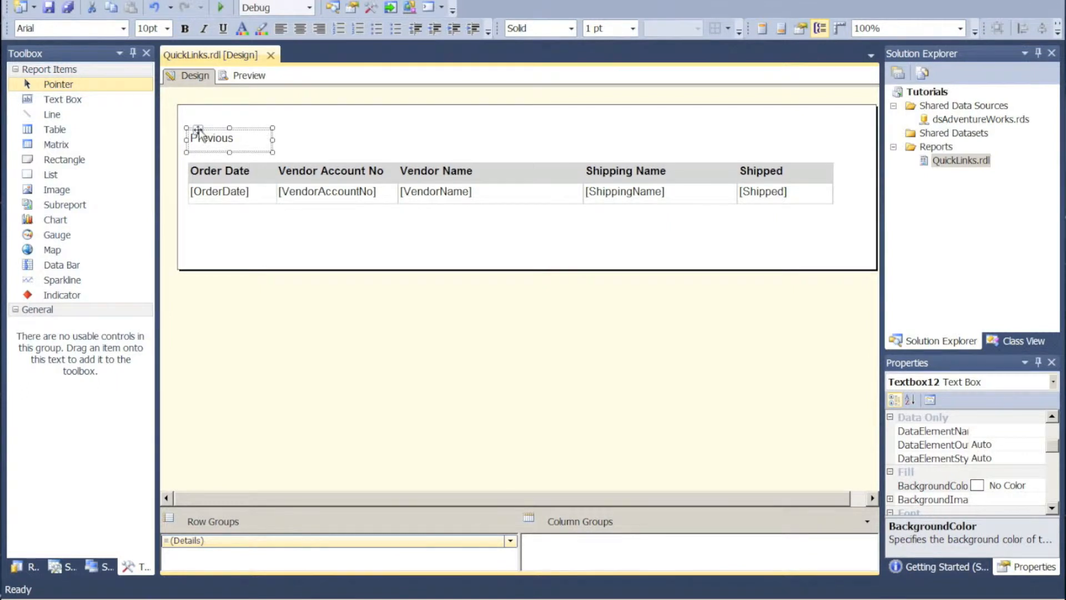
Step: Give the Previous text box a Go to report action that targets the QuickLinks report
right_click(200, 138)
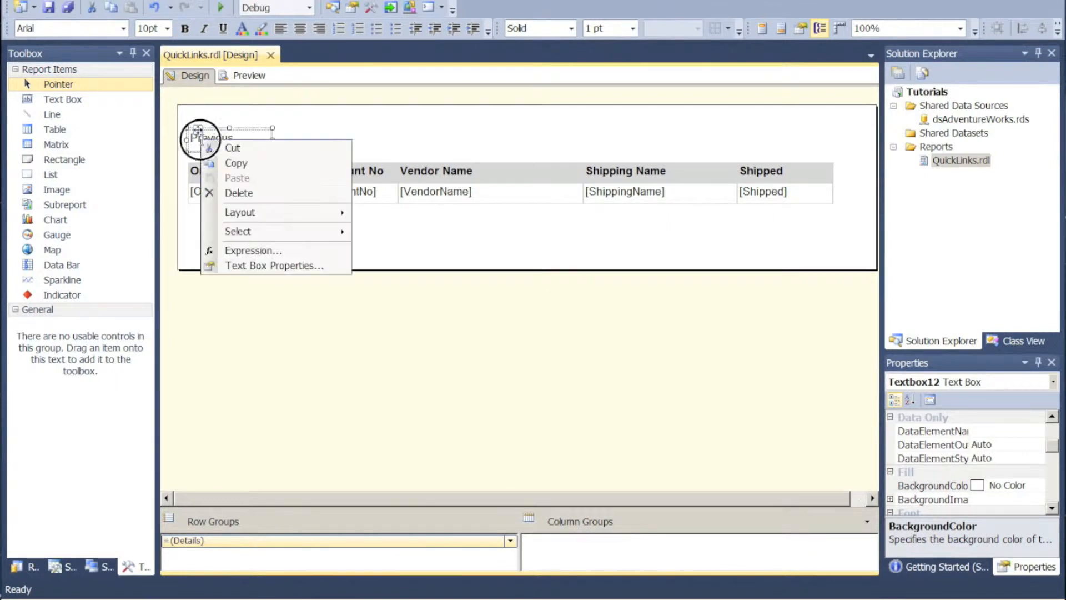
left_click(265, 267)
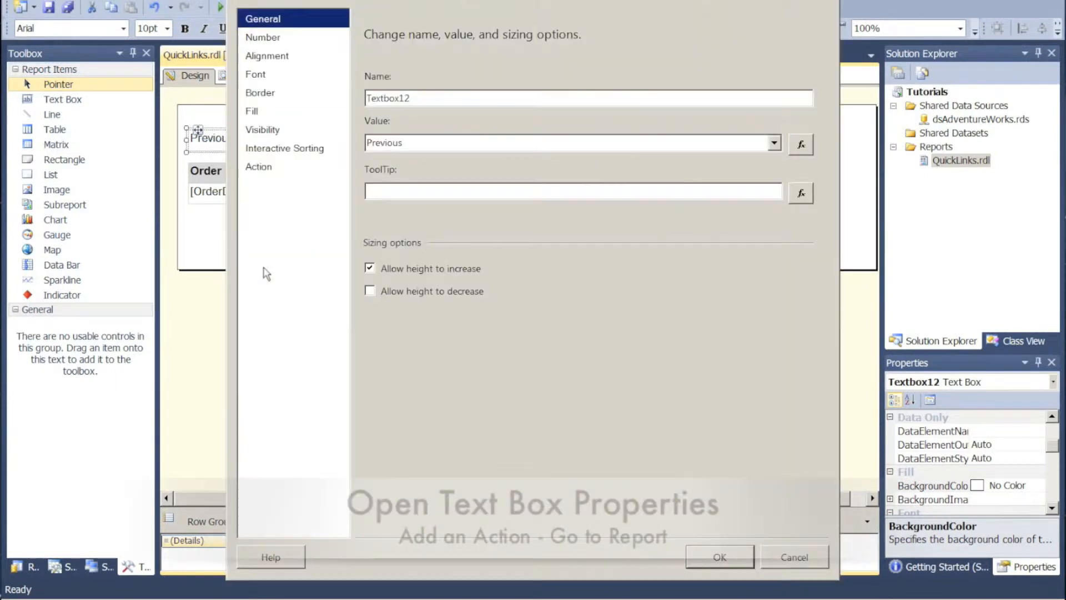
left_click(258, 168)
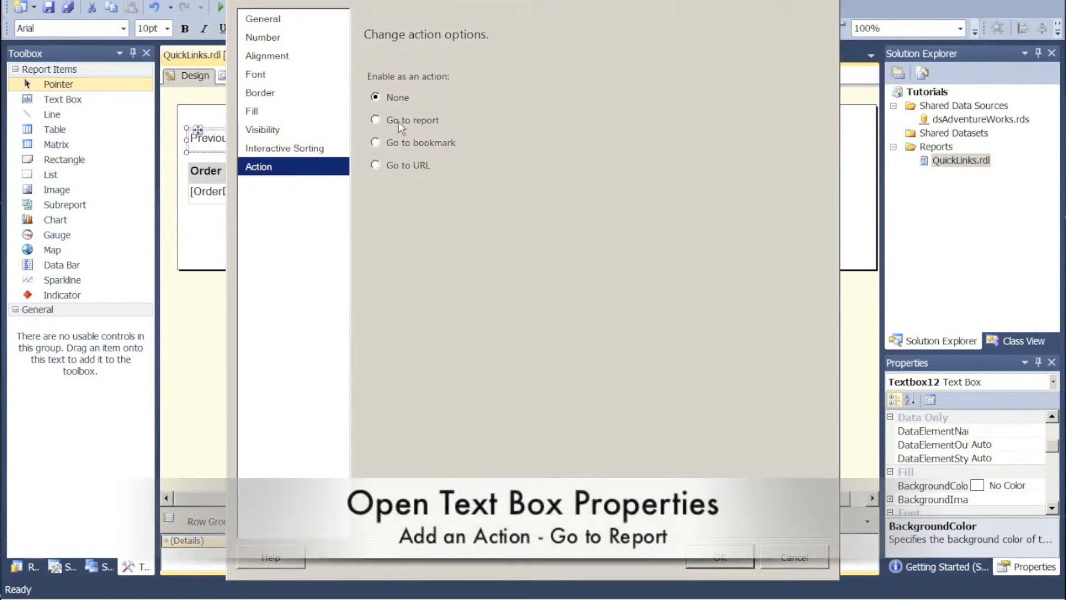
left_click(375, 120)
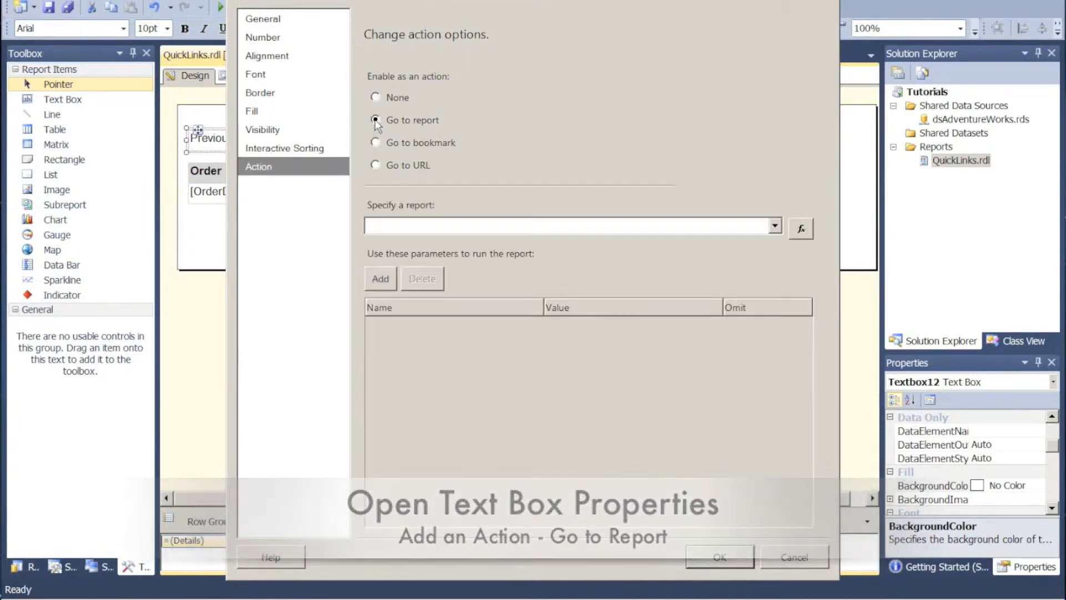
left_click(775, 226)
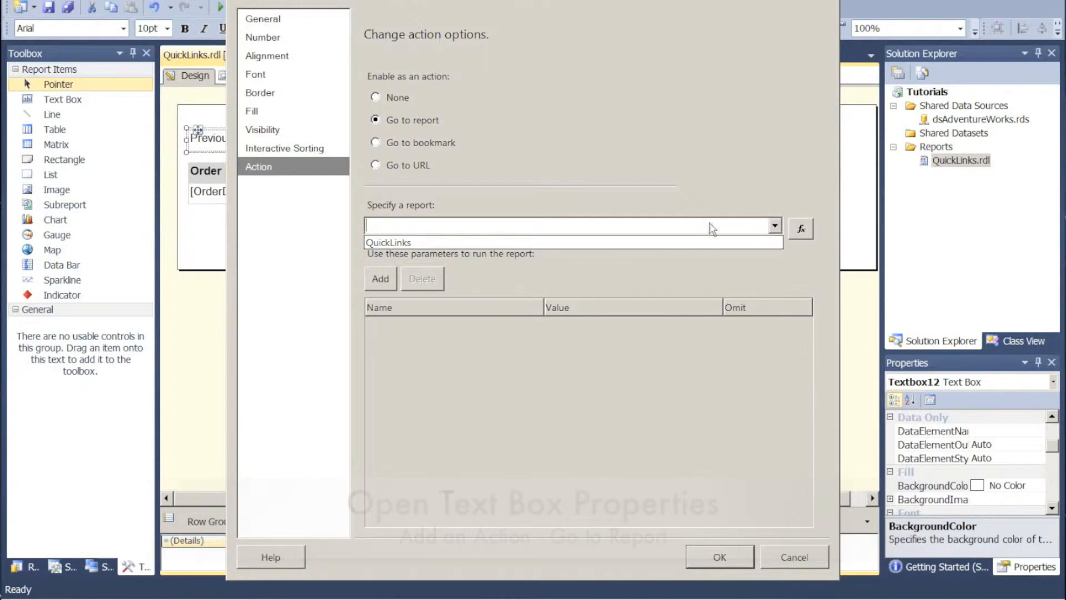
left_click(405, 244)
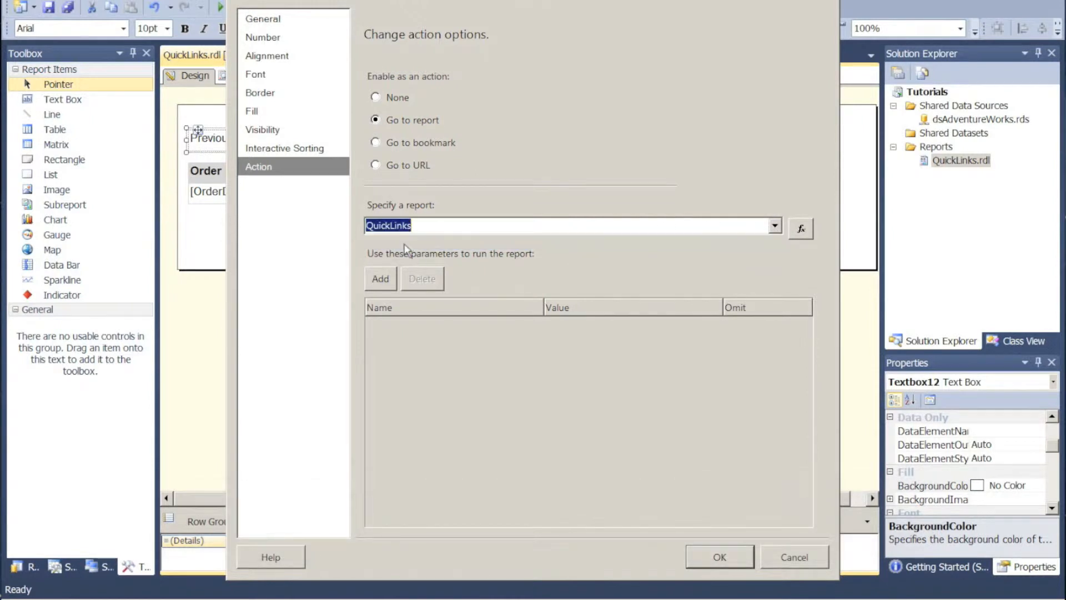
Step: Add two parameters to the report action, naming them Year and Month
left_click(373, 278)
left_click(380, 277)
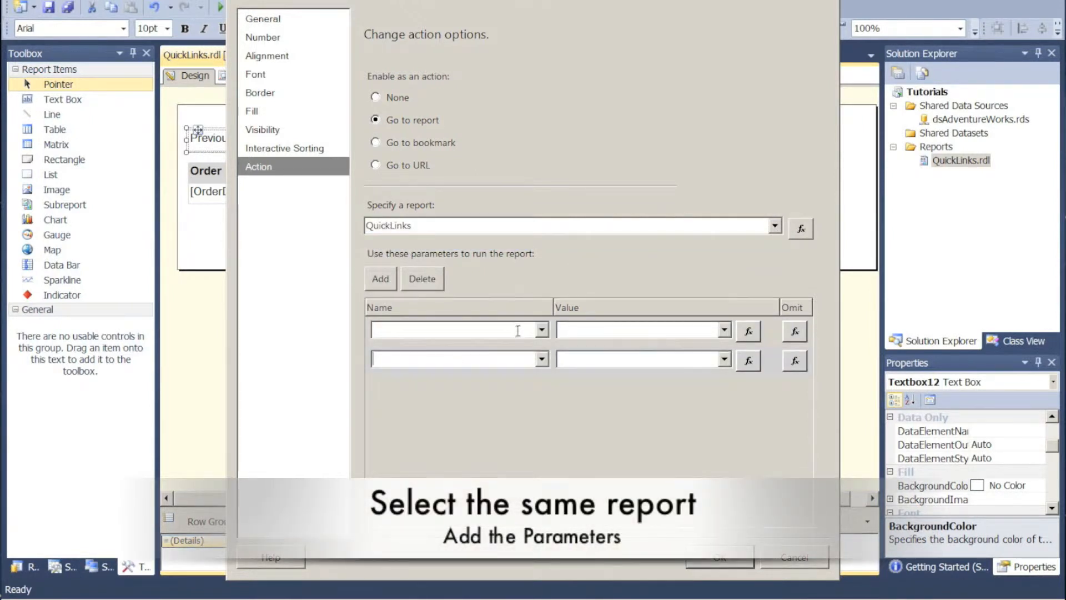
left_click(541, 332)
left_click(451, 346)
left_click(540, 362)
left_click(479, 388)
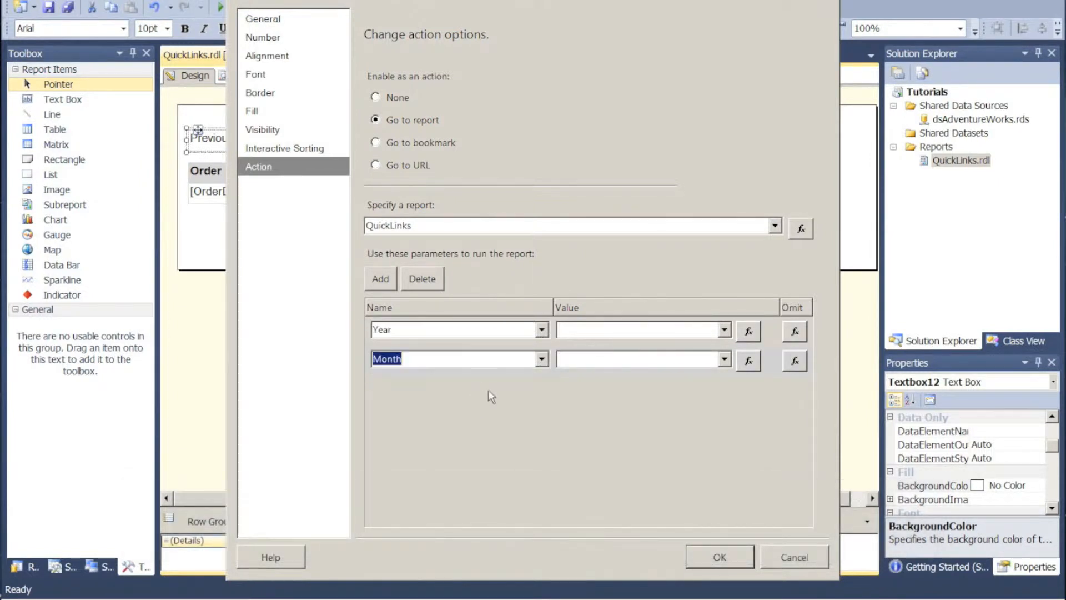
Step: Set the Year parameter's value to =Year(dateadd("M",-1,cdate("01/" & cstr(Parameters!Month.Value) & "/" & cstr(Parameters!Year.Value)))), copied from the Date_Functions file in Notepad
left_click(749, 332)
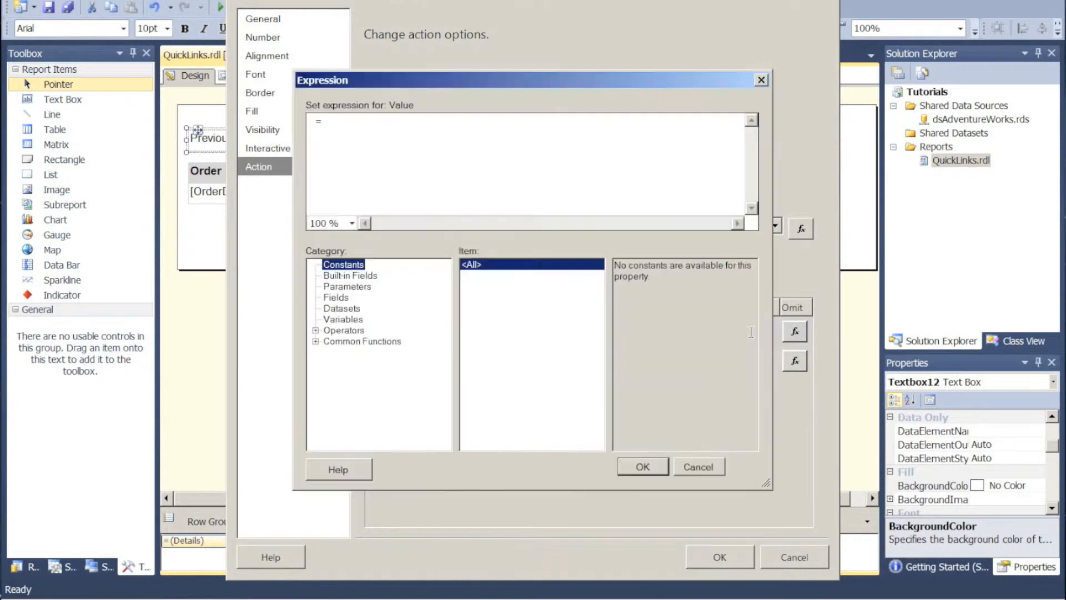
key("alt+Tab")
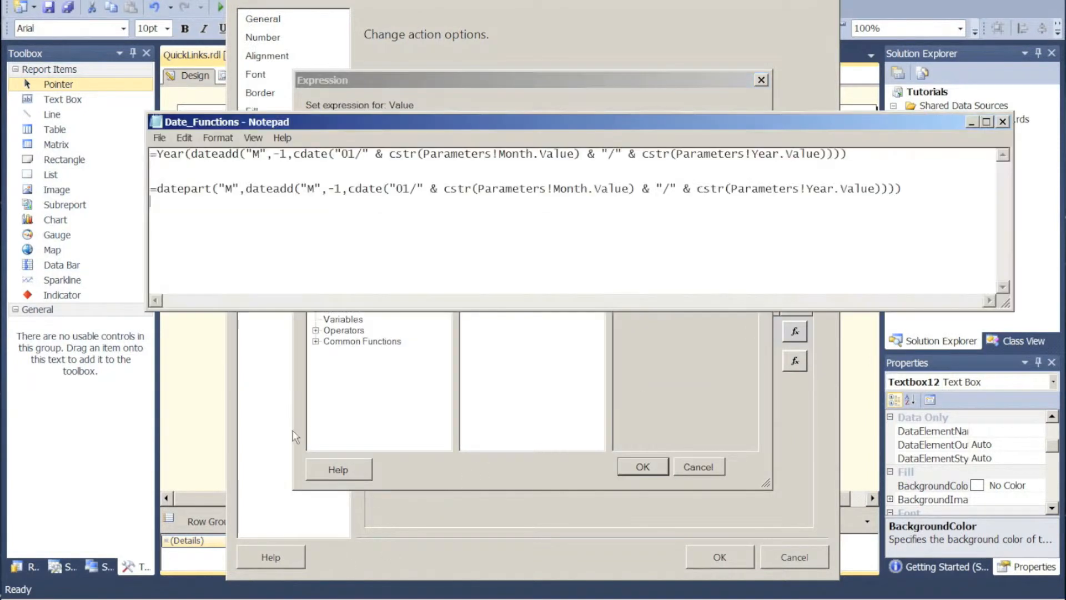
left_click(151, 155)
left_click_drag(151, 155, 151, 166)
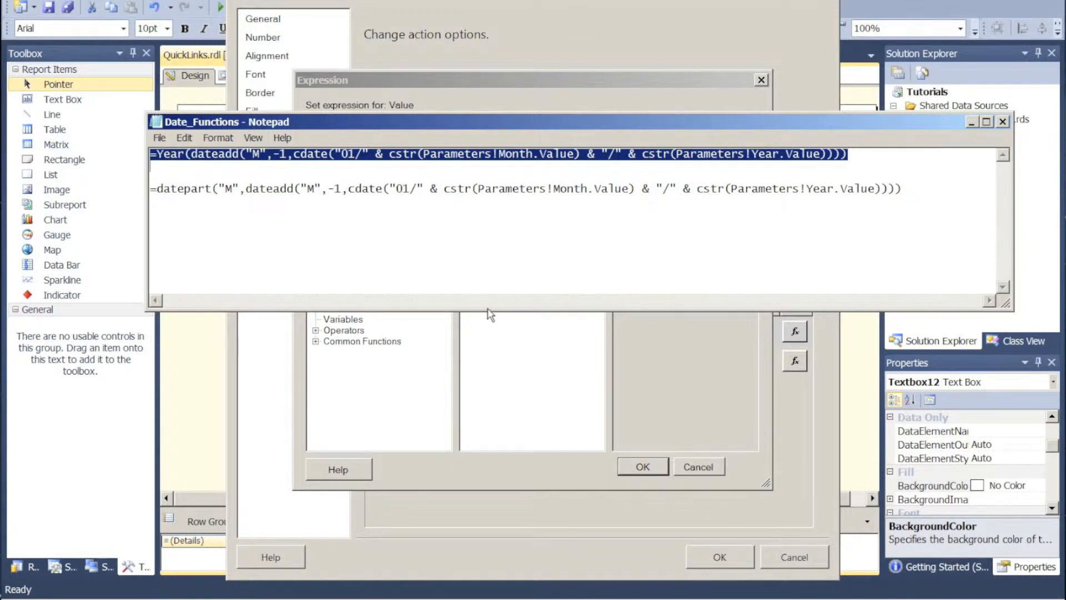
left_click(501, 375)
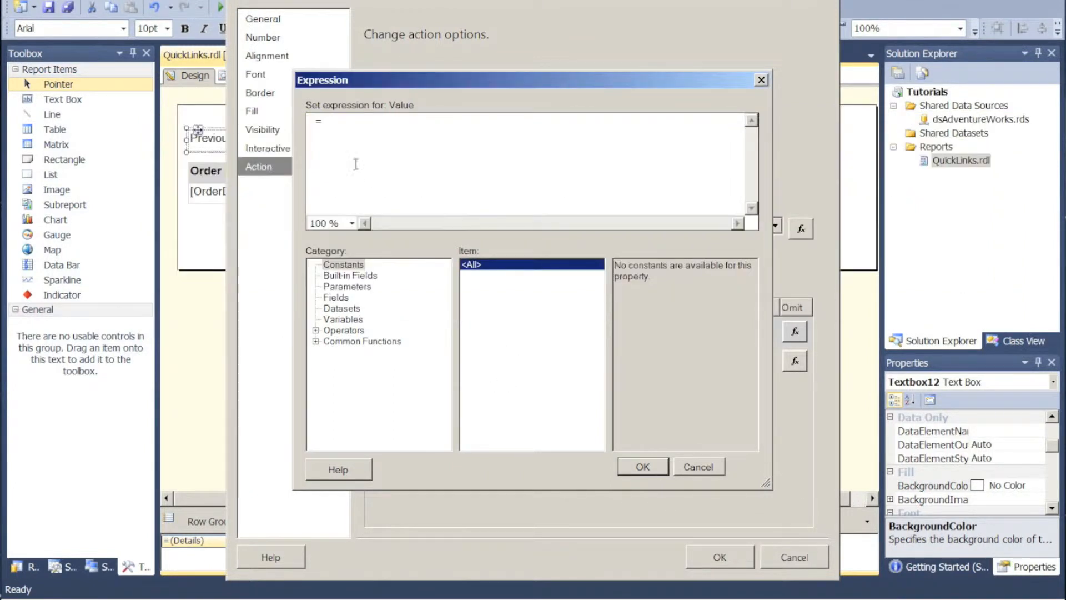
key("ctrl+v")
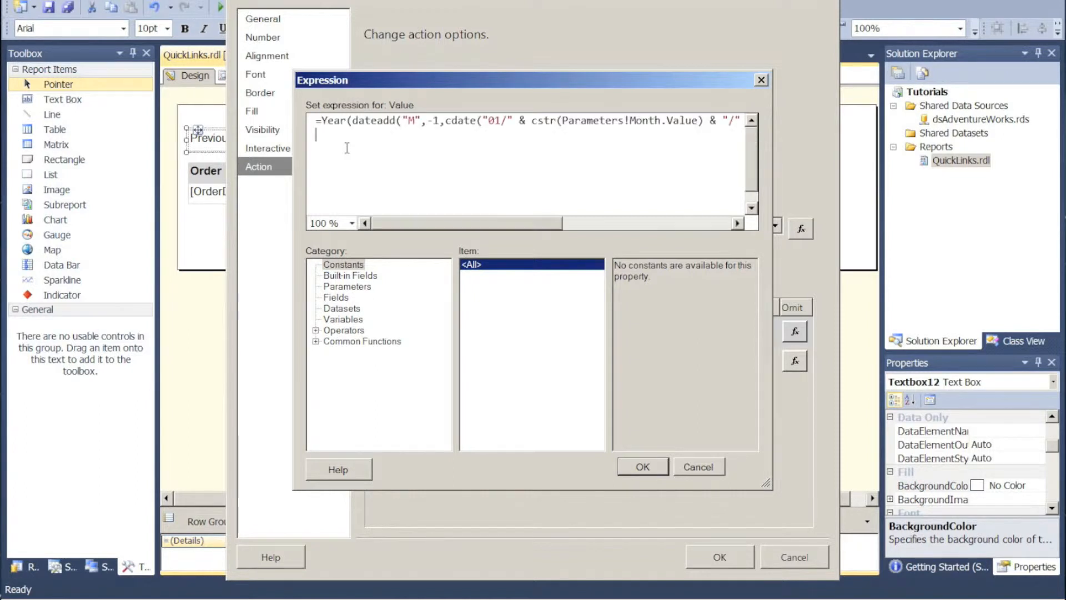
left_click(636, 465)
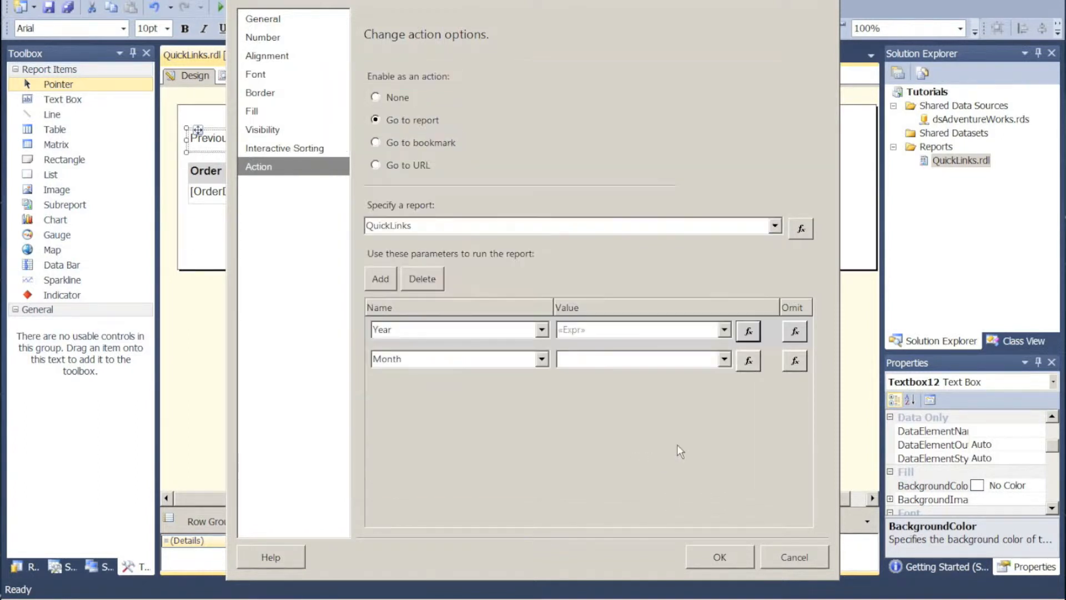
Step: Set the Month parameter's value to =datepart("M",dateadd("M",-1,cdate("01/" & cstr(Parameters!Month.Value) & "/" & cstr(Parameters!Year.Value)))) from the Notepad file and apply the text box properties
left_click(748, 360)
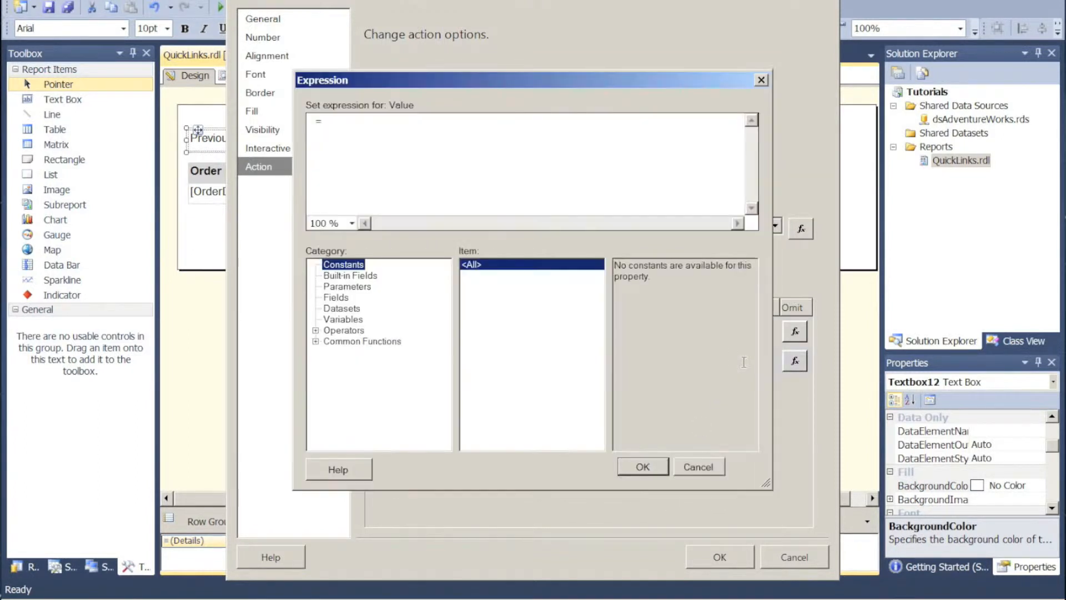
left_click(327, 598)
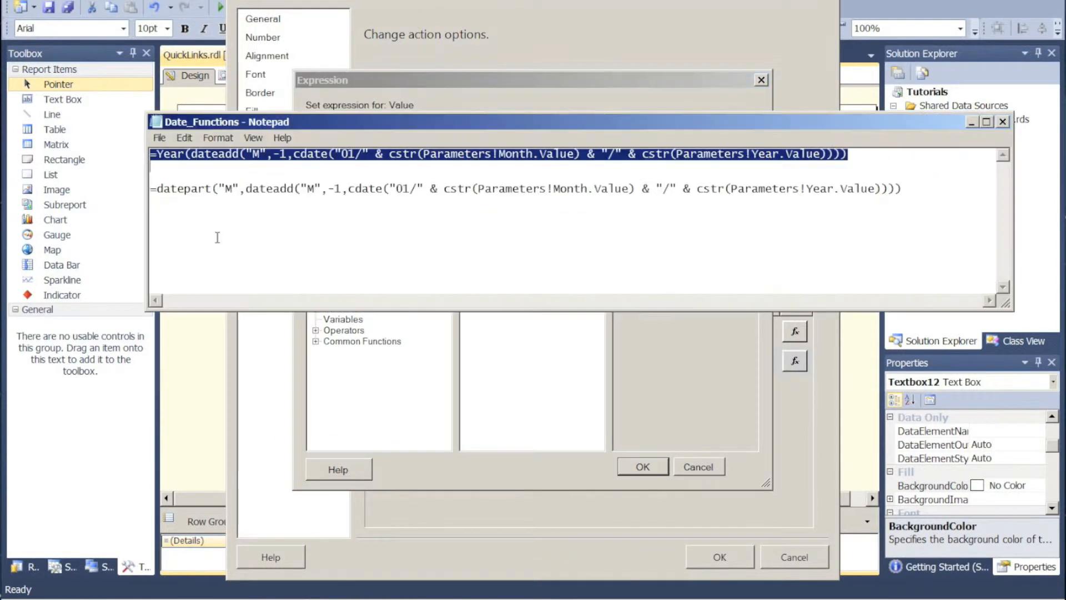
left_click_drag(151, 190, 935, 186)
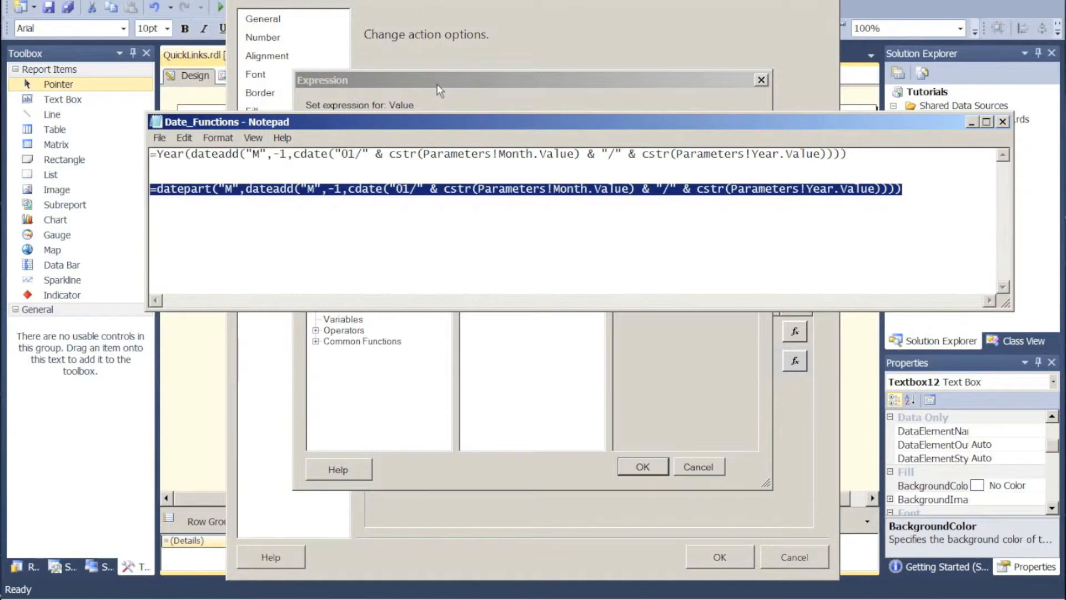
left_click(368, 127)
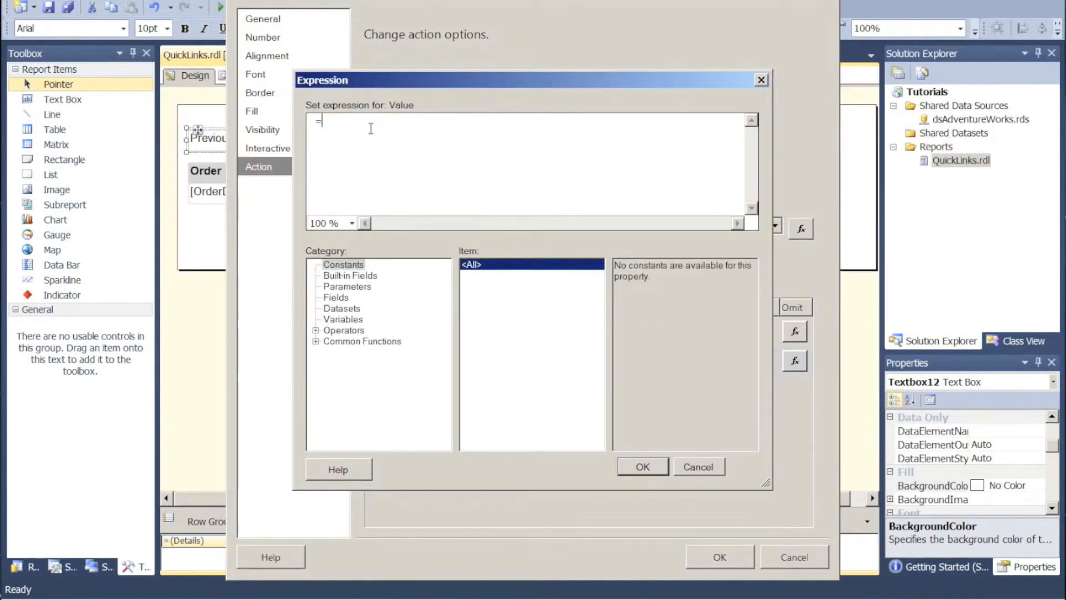
key("ctrl+v")
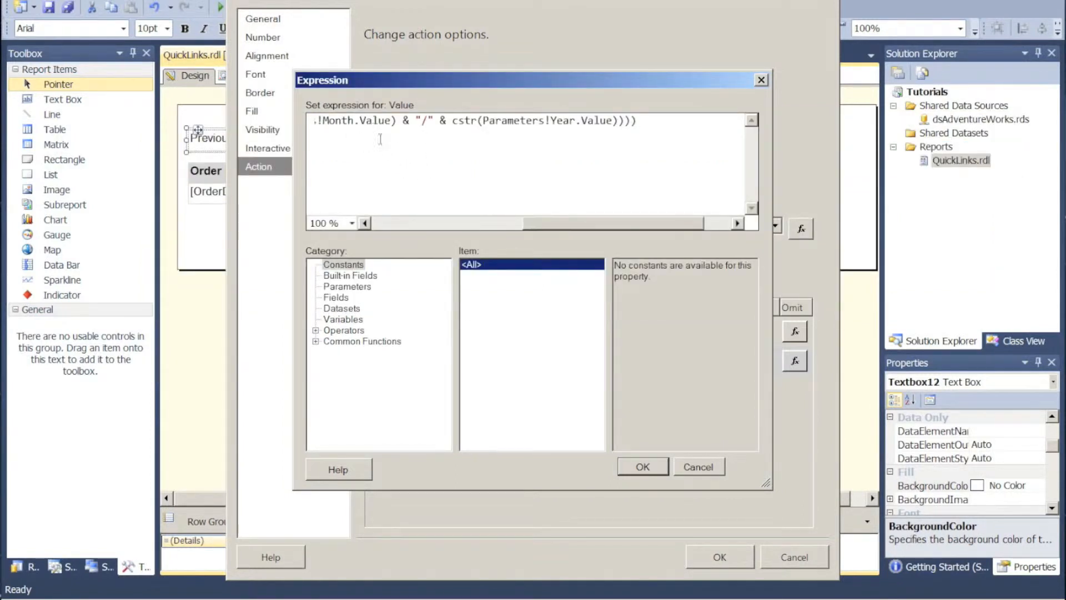
left_click(378, 223)
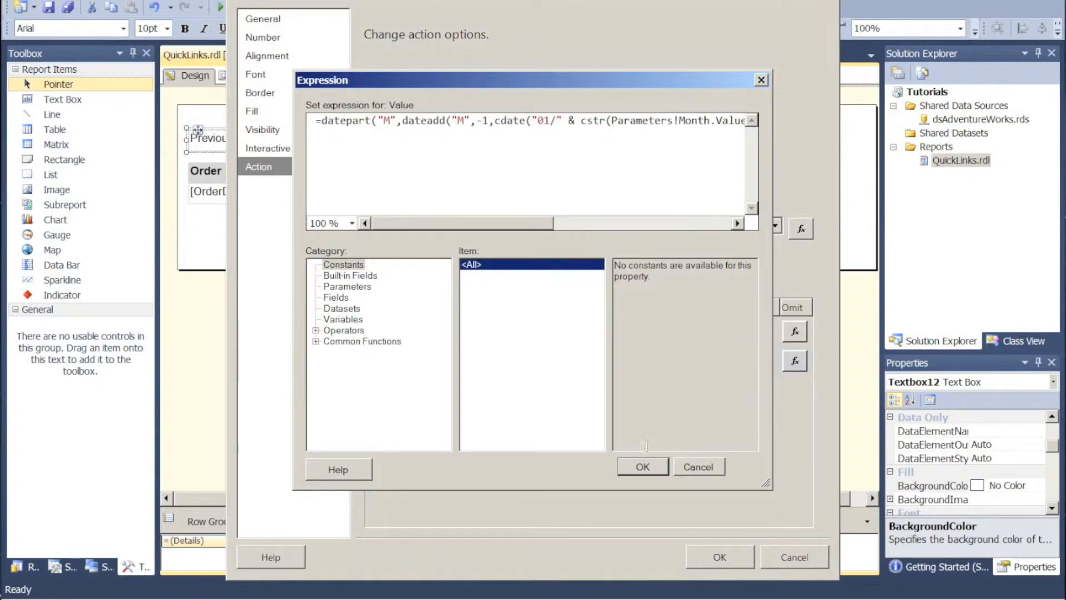
left_click(643, 466)
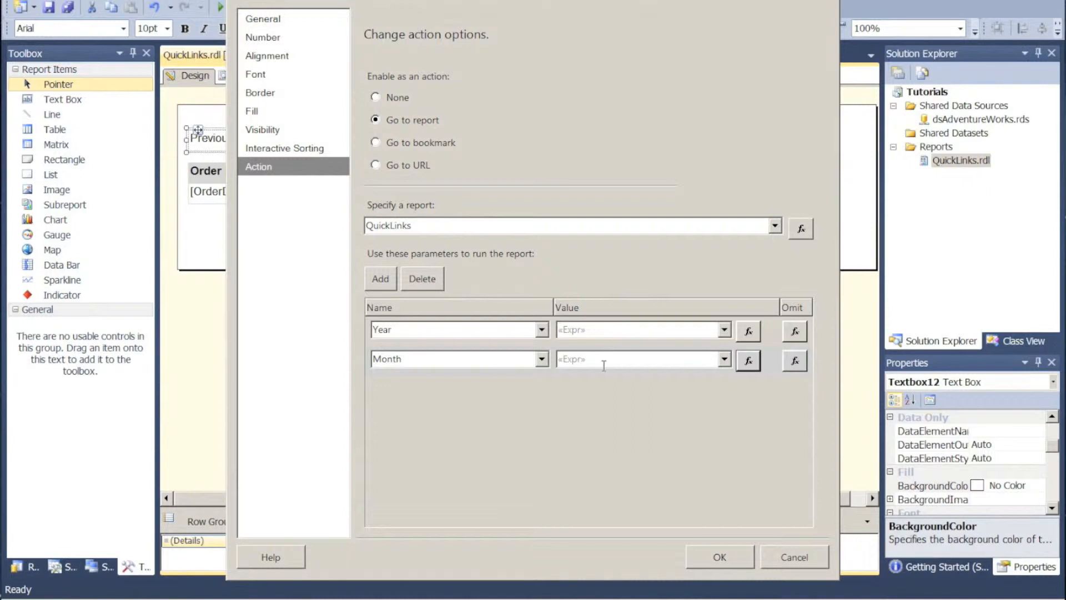
left_click(708, 556)
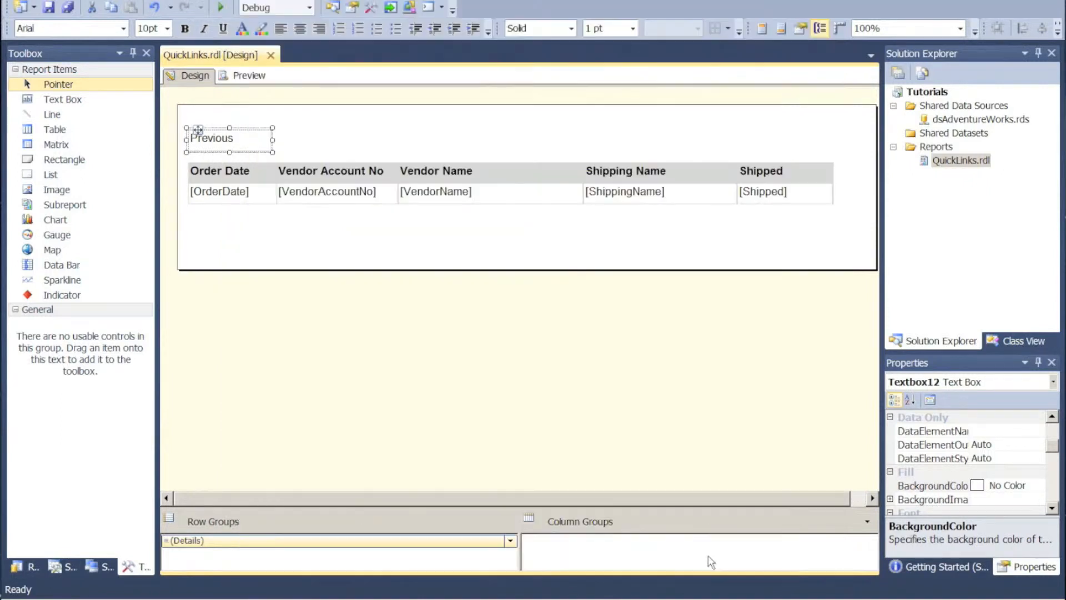
Step: Preview the report for Mar 2008 and follow the Previous link twice to test it
left_click(240, 78)
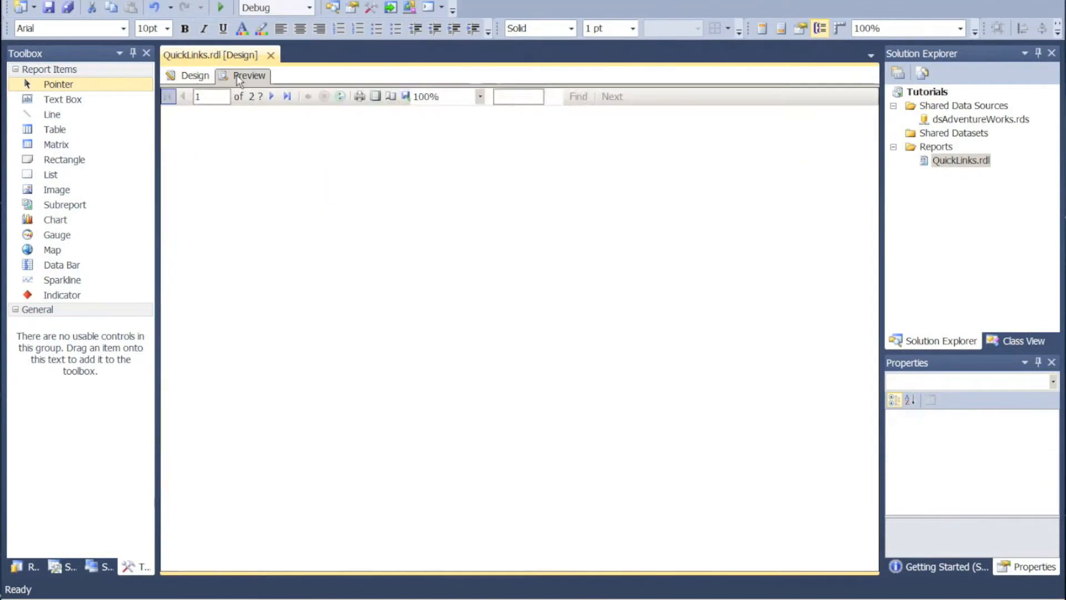
left_click(275, 100)
left_click(238, 132)
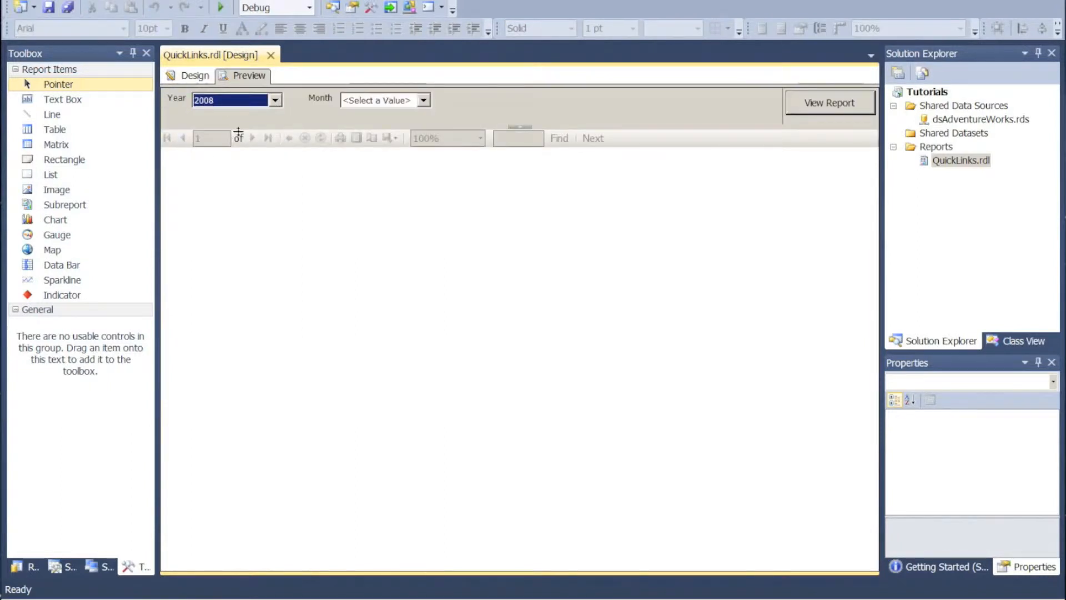
left_click(424, 101)
left_click(365, 148)
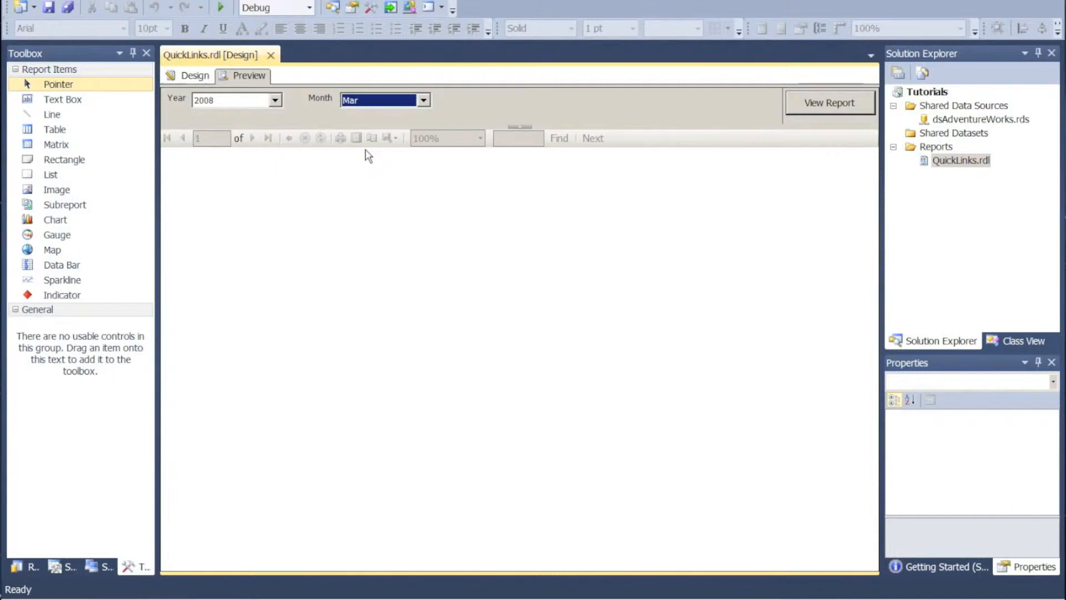
left_click(821, 107)
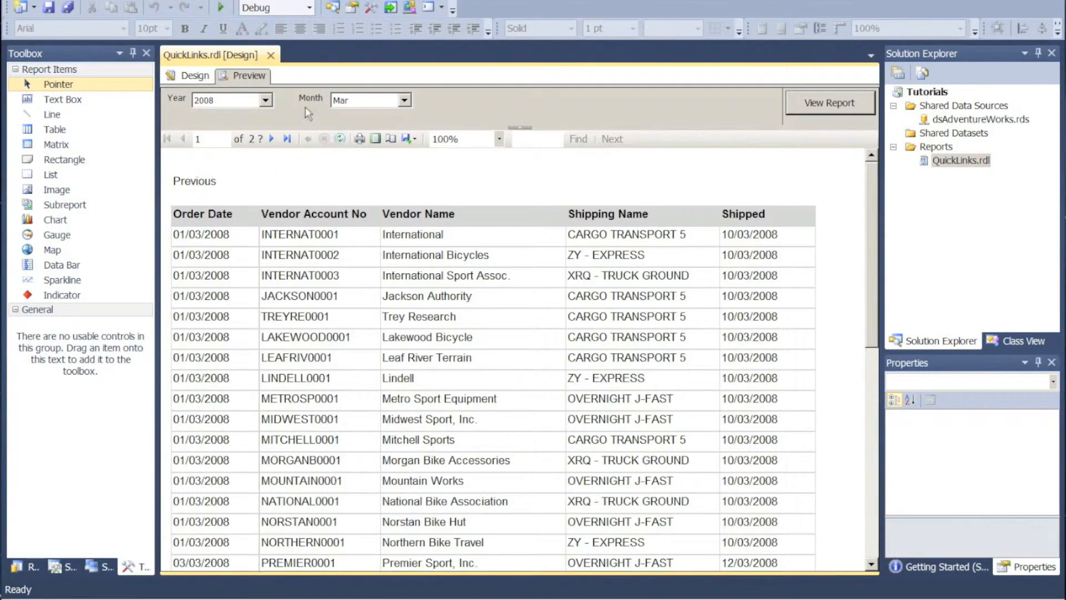
left_click(203, 187)
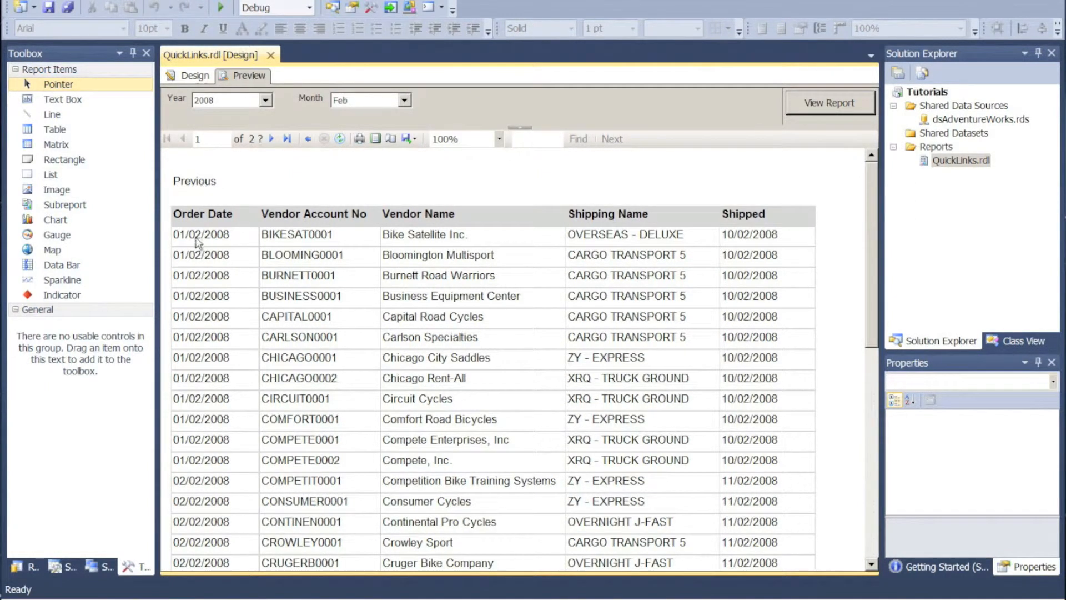
left_click(197, 184)
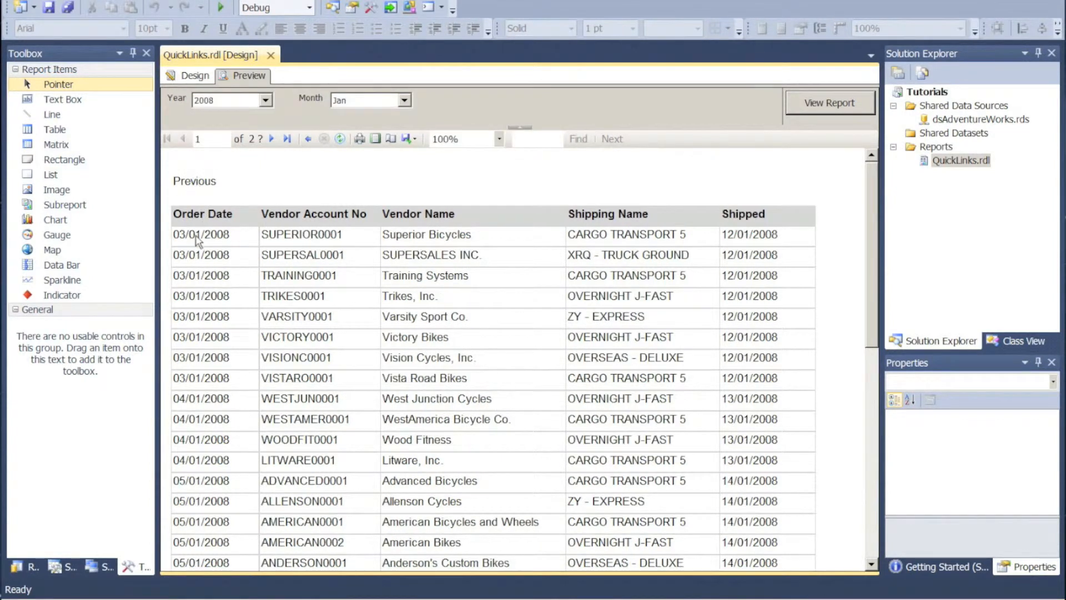
Step: Follow the Previous link two more times to test moving back from January into the preceding year
left_click(197, 186)
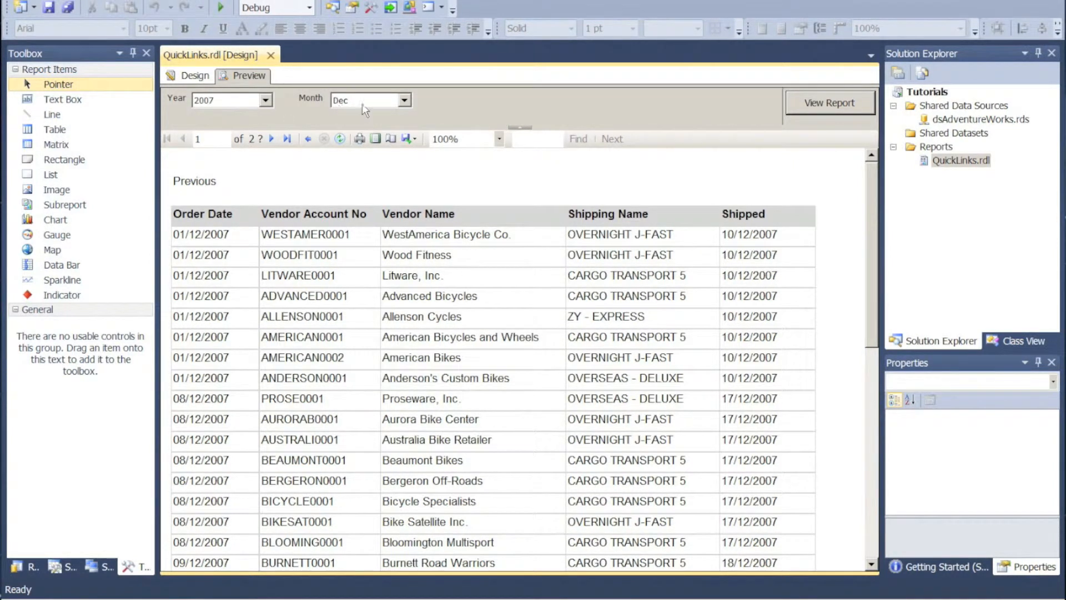
left_click(205, 186)
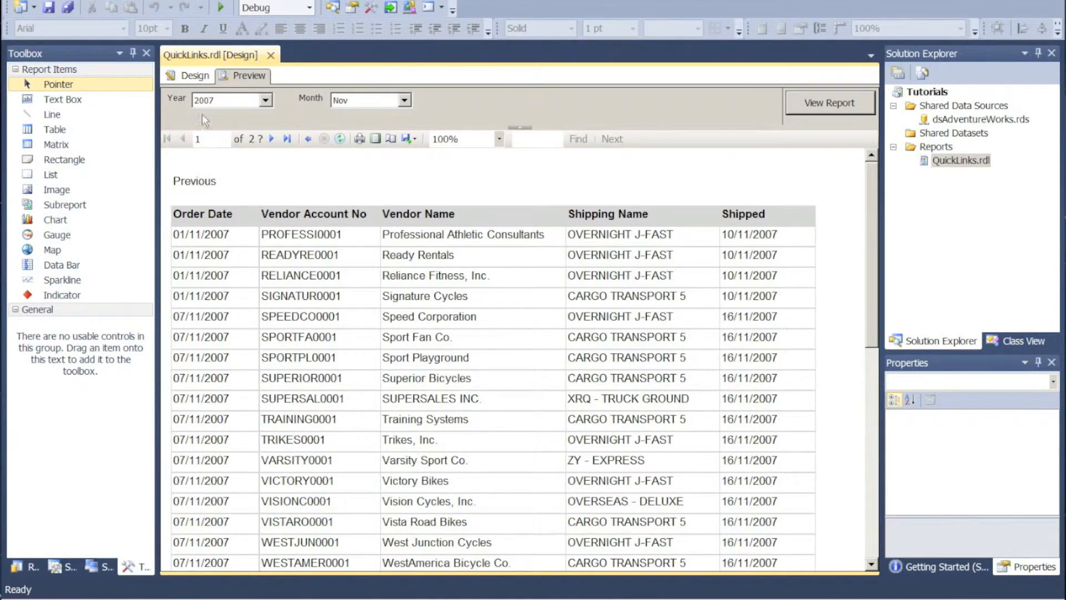
Step: In the report design, duplicate the Previous text box and place the copy beside the original, above the Vendor Account No column
left_click(194, 77)
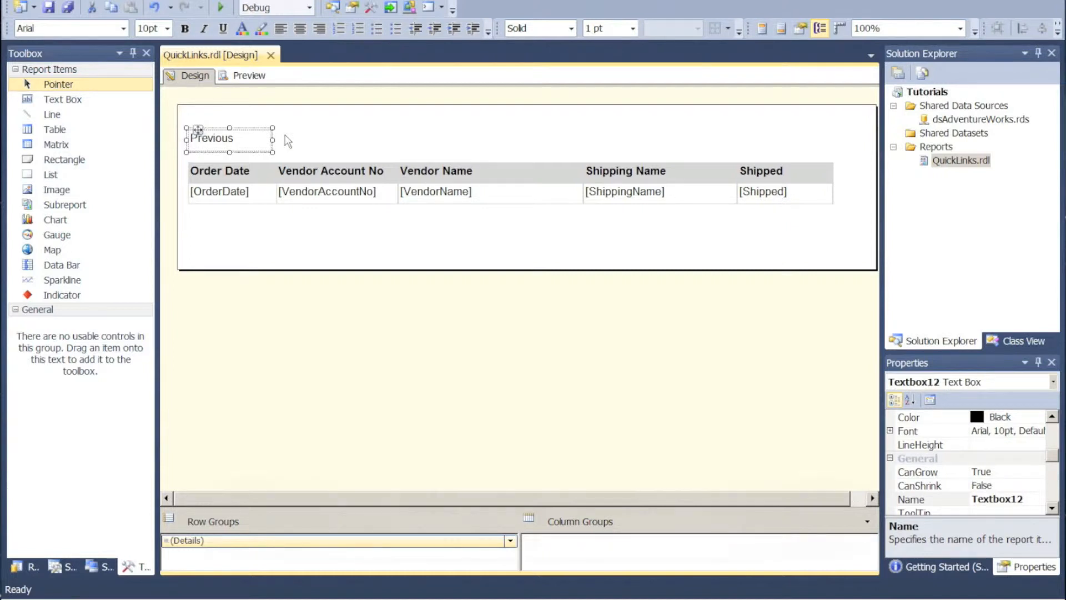
left_click(345, 143)
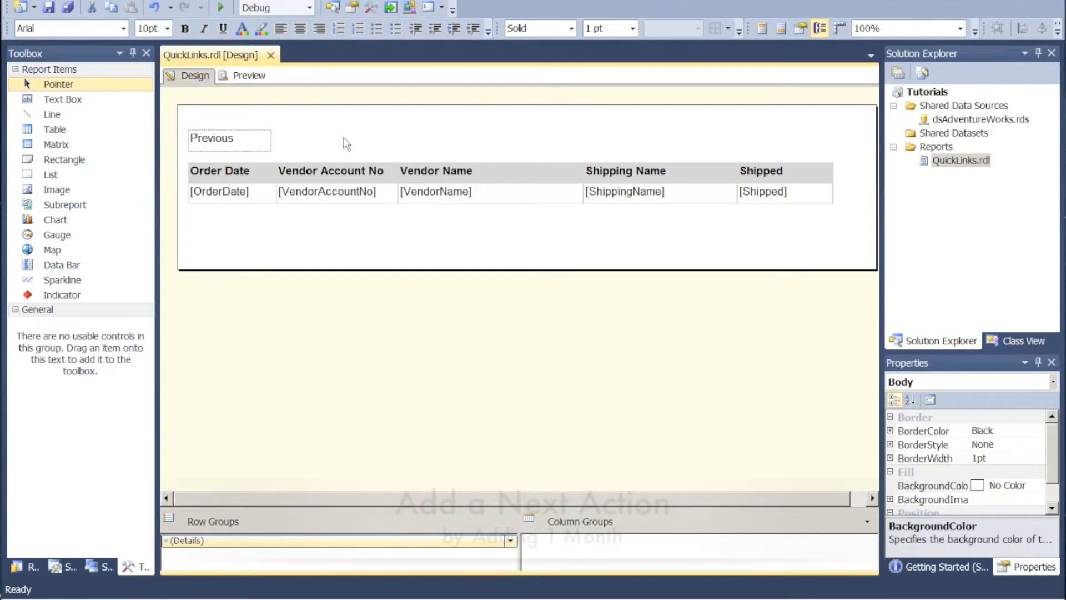
key("ctrl+v")
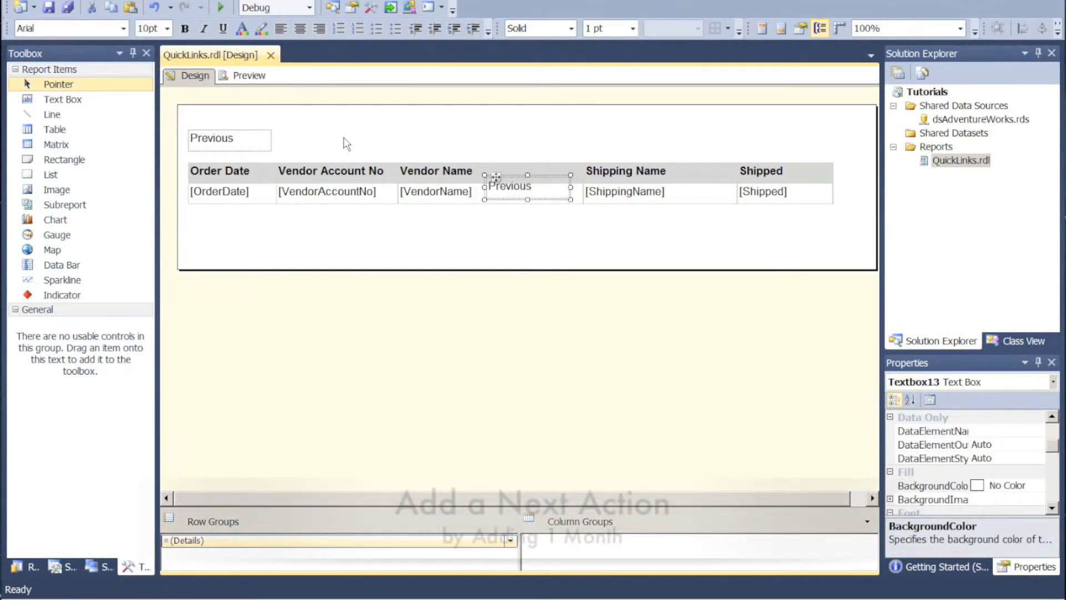
left_click_drag(496, 177, 286, 130)
Step: Change the copied text box's text to Next and align it right
left_click(297, 139)
double_click(316, 137)
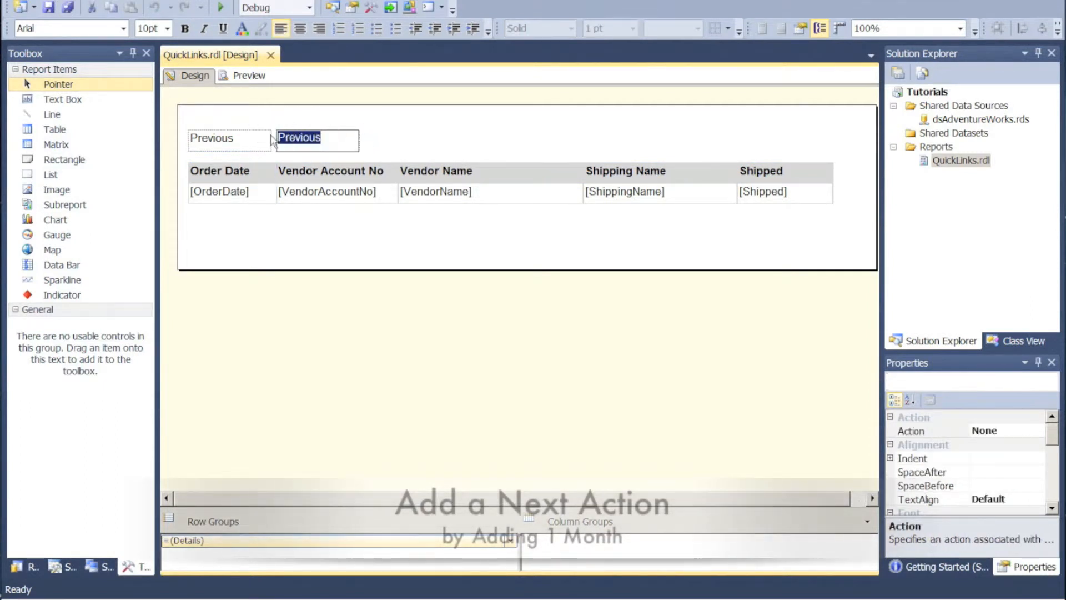
type("Next")
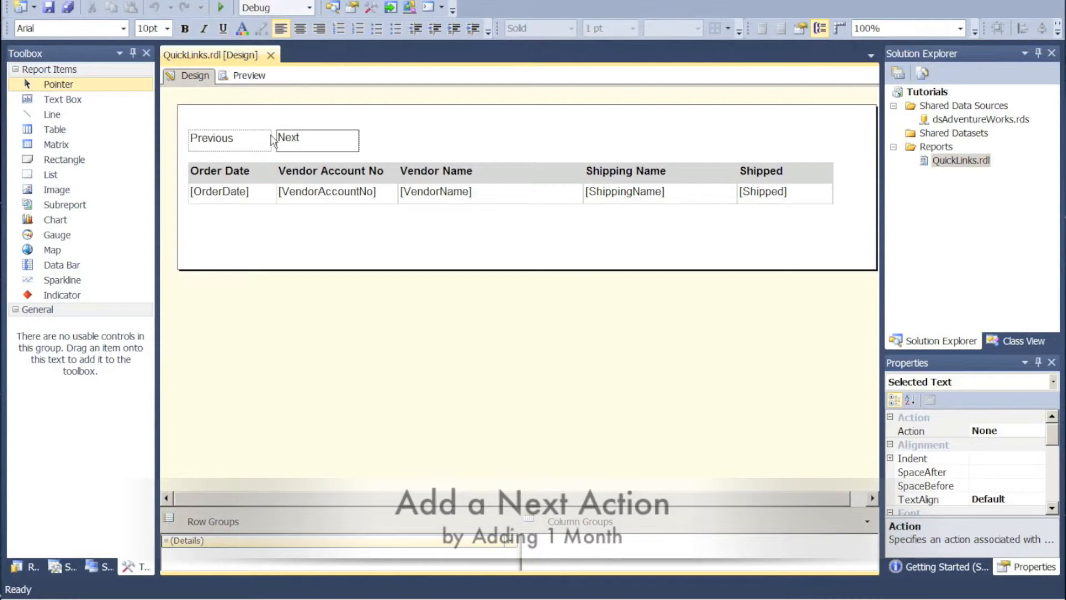
left_click(321, 30)
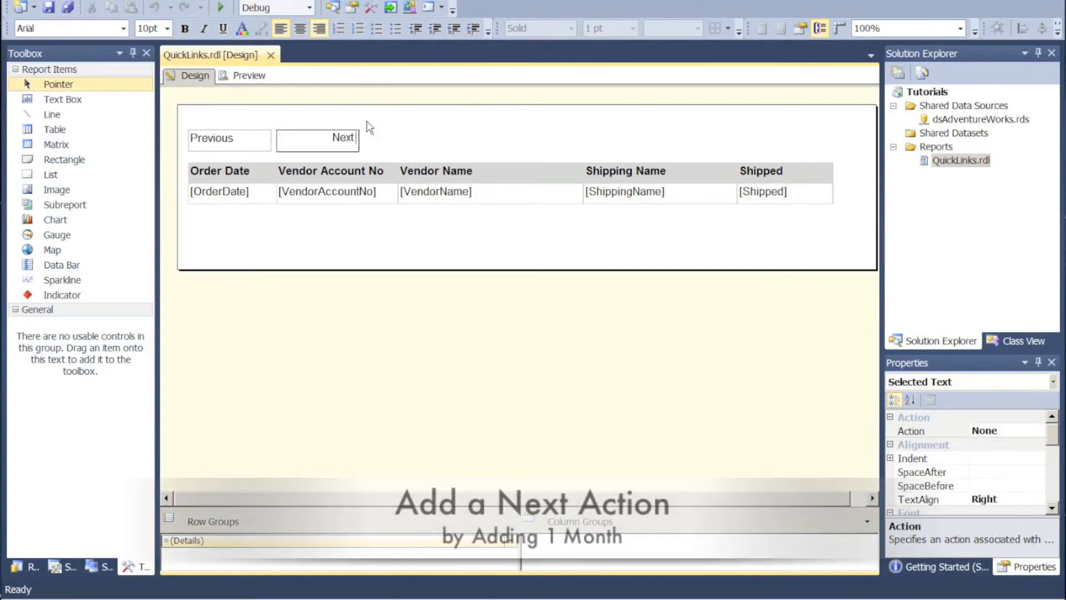
left_click(412, 148)
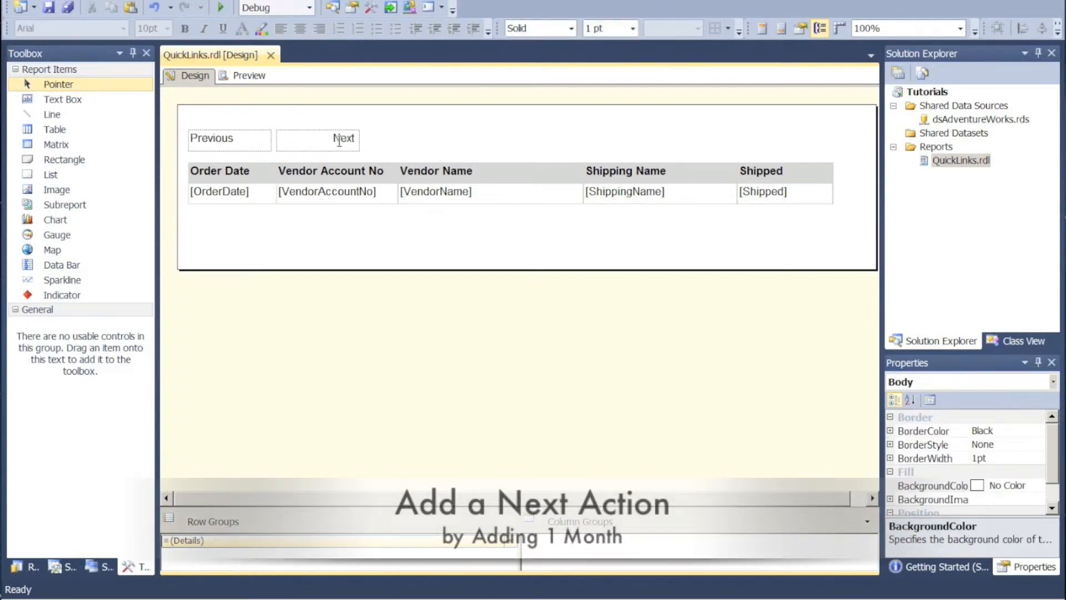
Step: Open the Next text box's action properties and bring up the Year parameter's value expression
right_click(339, 141)
left_click(387, 267)
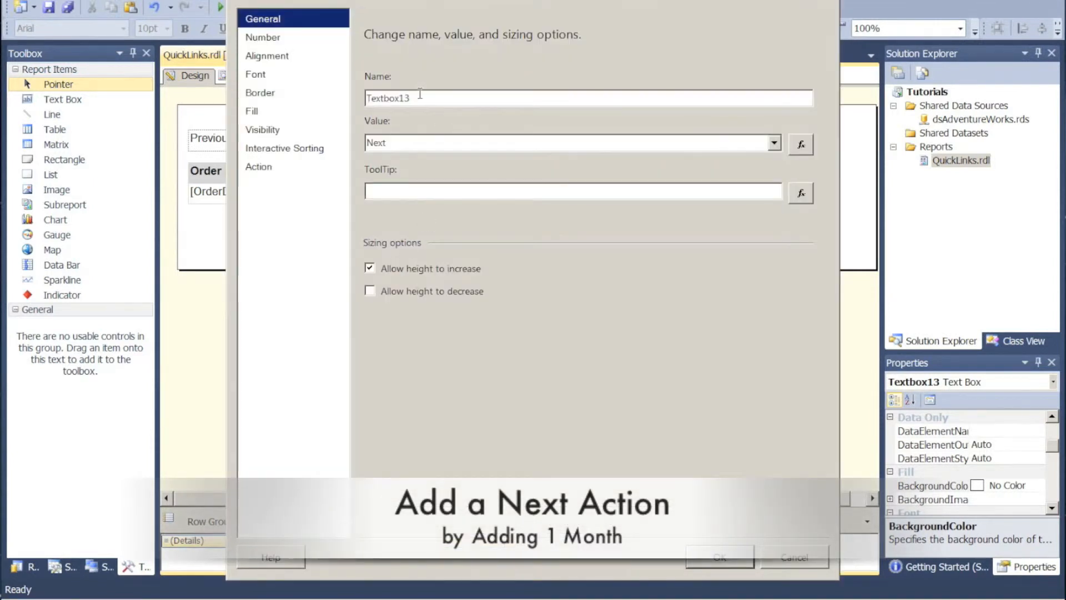
left_click(259, 166)
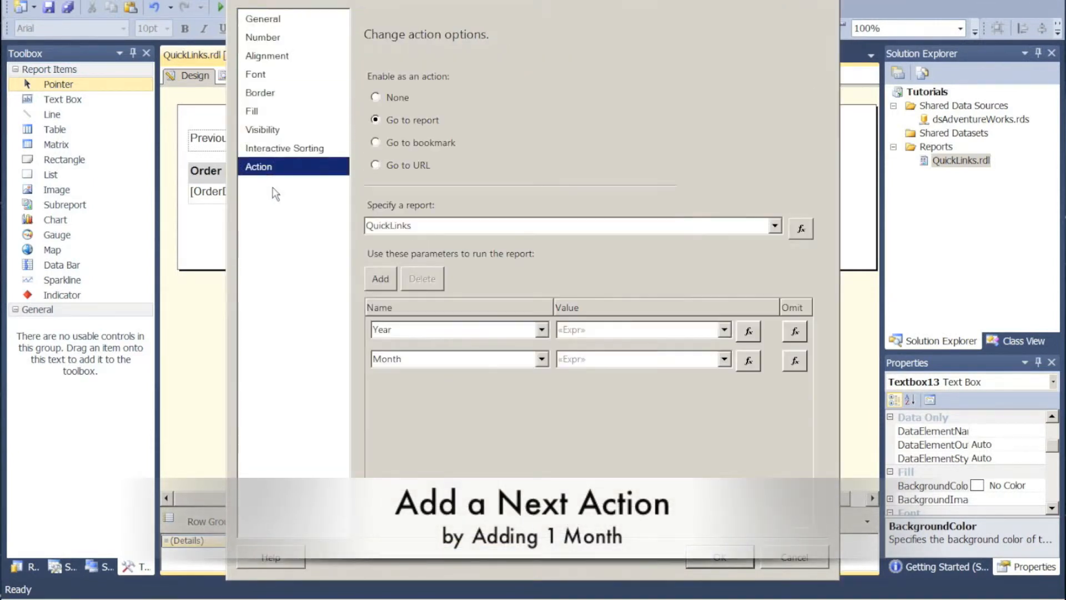
left_click(748, 332)
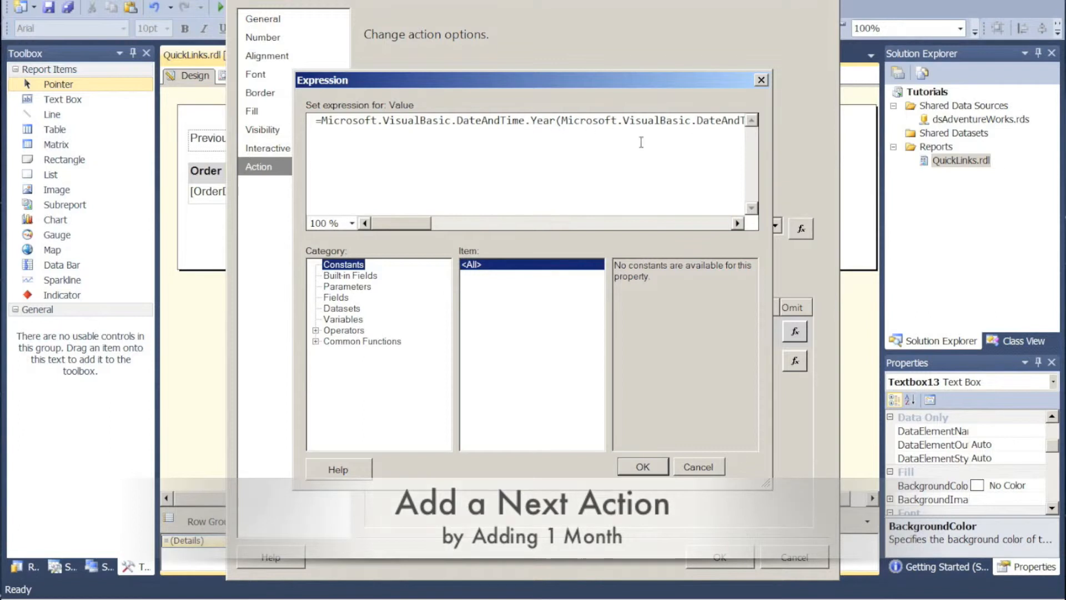
mouse_move(393, 222)
left_mouse_down()
mouse_move(534, 217)
mouse_move(388, 222)
left_mouse_up()
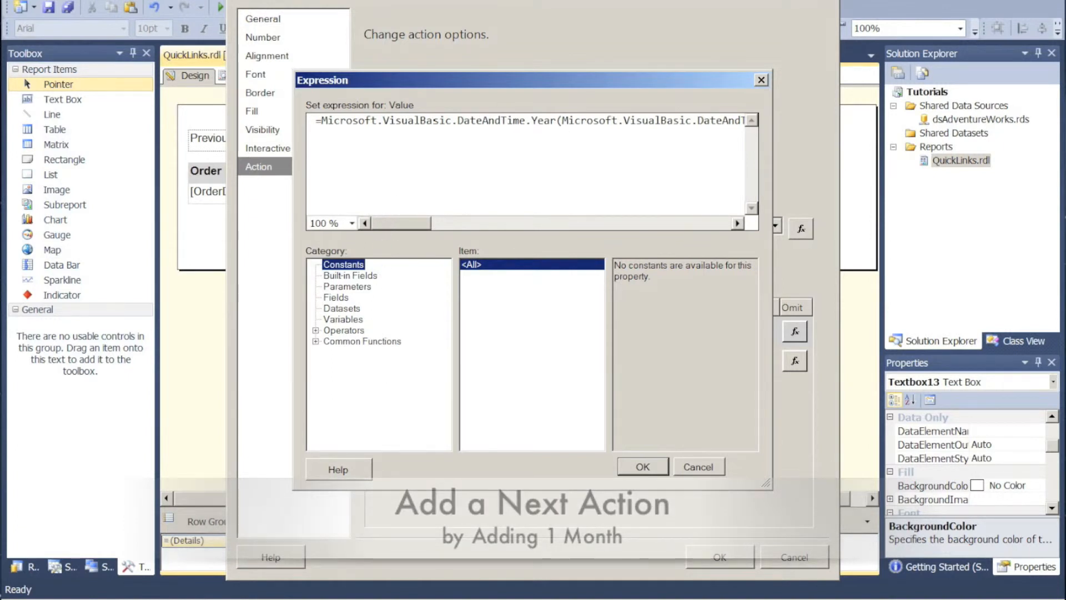
Step: Switch to the Date_Functions file in Notepad, duplicate the Year expression on the line below and change the copy's dateadd offset to 1
key("alt+Tab")
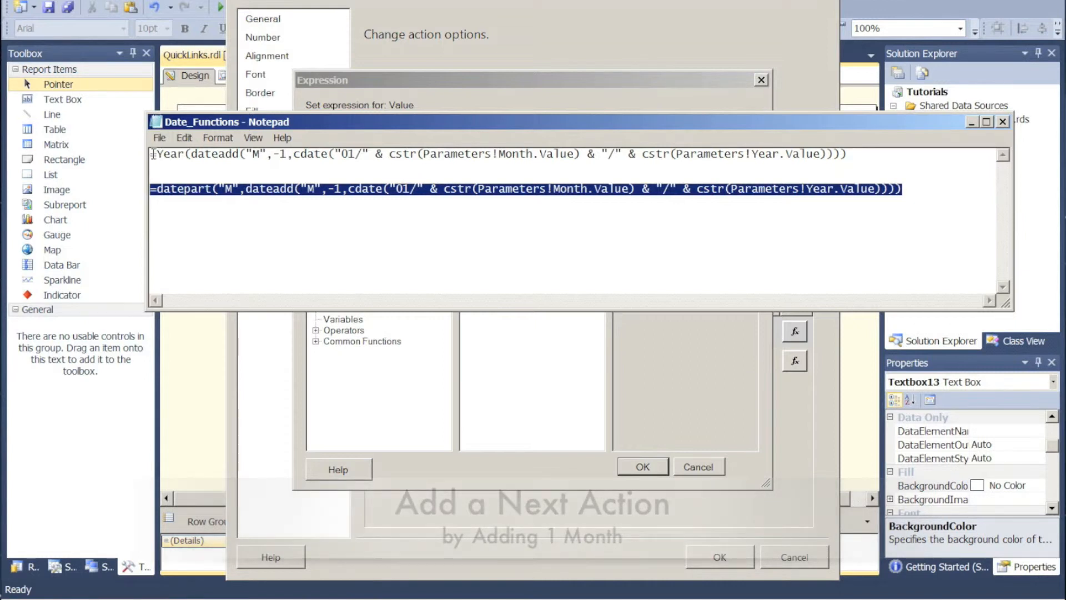
left_click(153, 154)
key("shift+End")
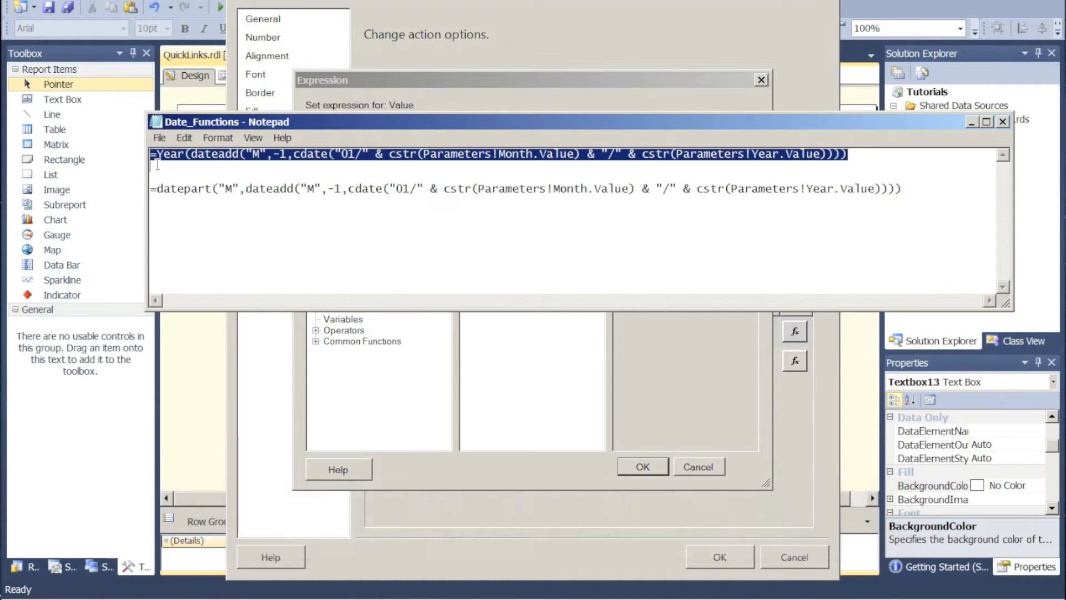
key("ctrl+c")
left_click(158, 165)
key("ctrl+v")
key("Return")
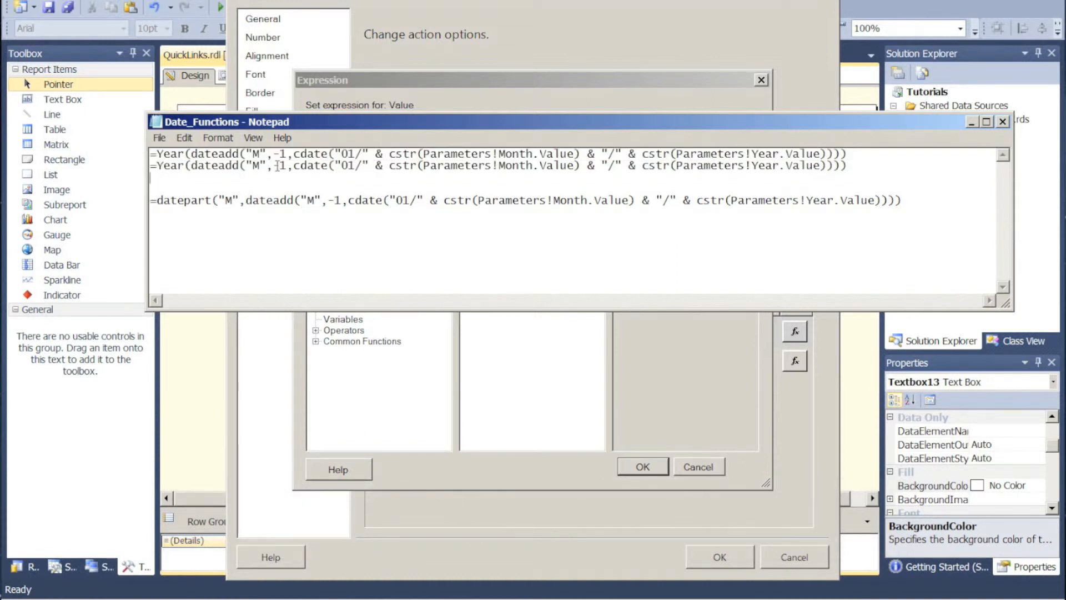
key("BackSpace")
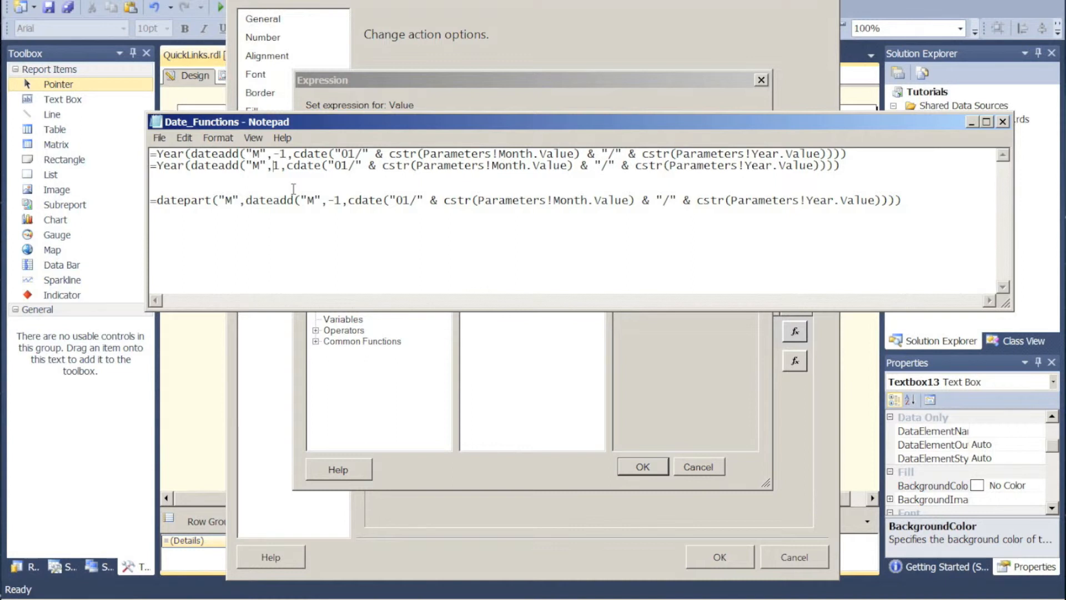
Step: Duplicate the datepart expression on the line below it and change the copy's dateadd offset to 1
left_click(154, 201)
key("shift+End")
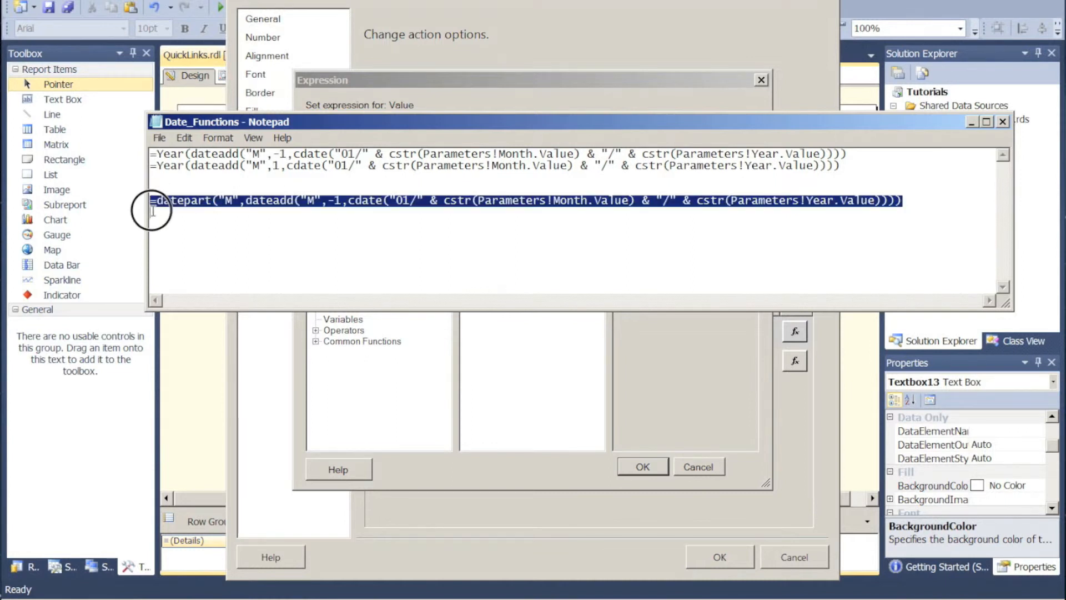
key("ctrl+c")
left_click(153, 213)
key("ctrl+v")
key("Return")
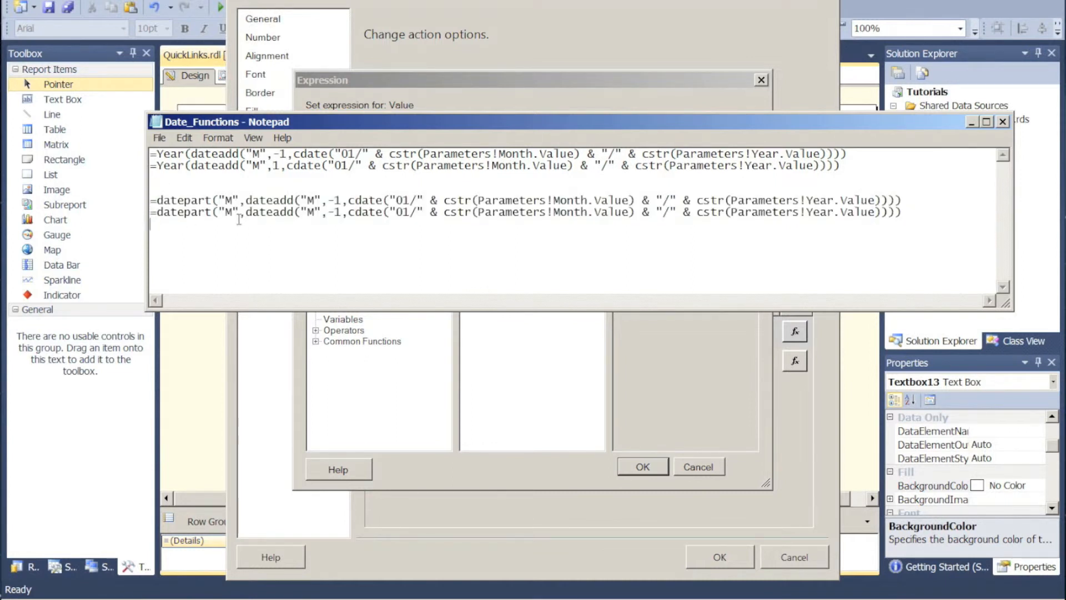
left_click(334, 214)
key("BackSpace")
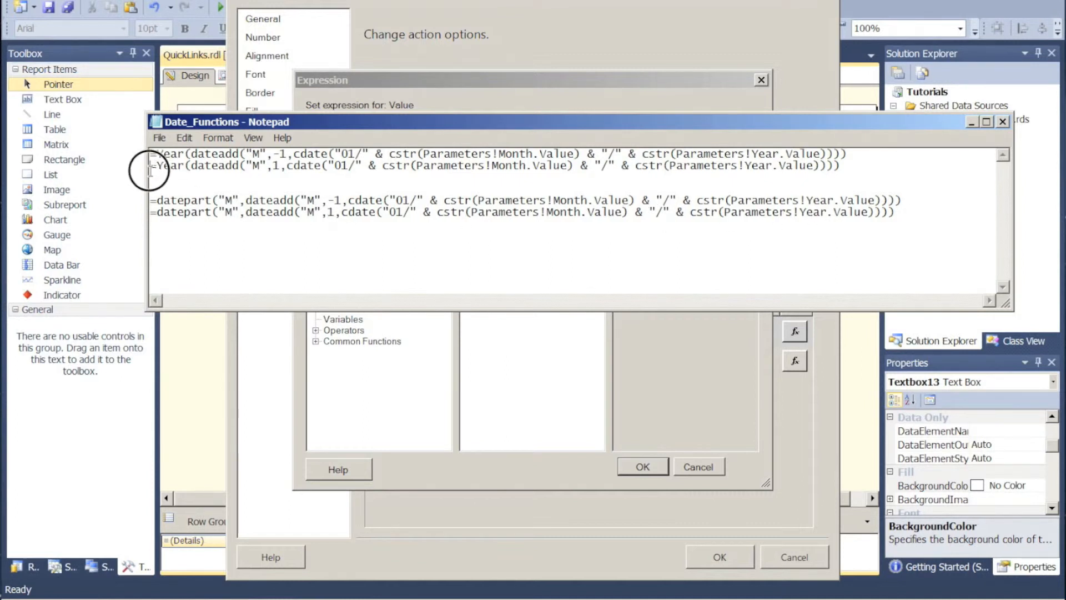
Step: Set the Next action's Year parameter to =Year(dateadd("M",1,cdate("01/" & cstr(Parameters!Month.Value) & "/" & cstr(Parameters!Year.Value)))), copied from the Notepad file
left_click_drag(151, 165, 147, 178)
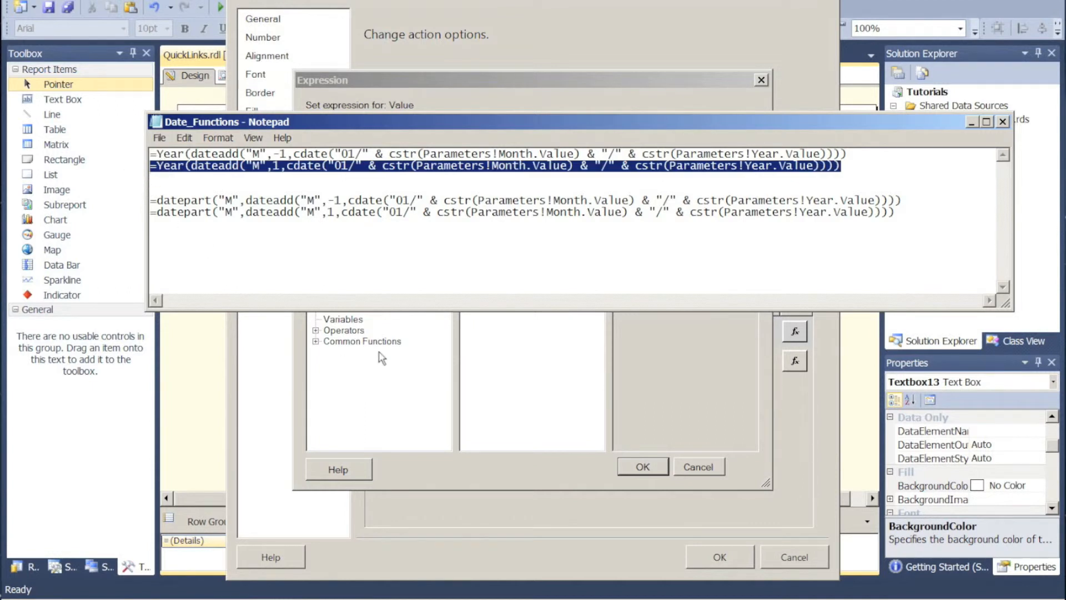
left_click(485, 361)
left_click(376, 160)
key("ctrl+a")
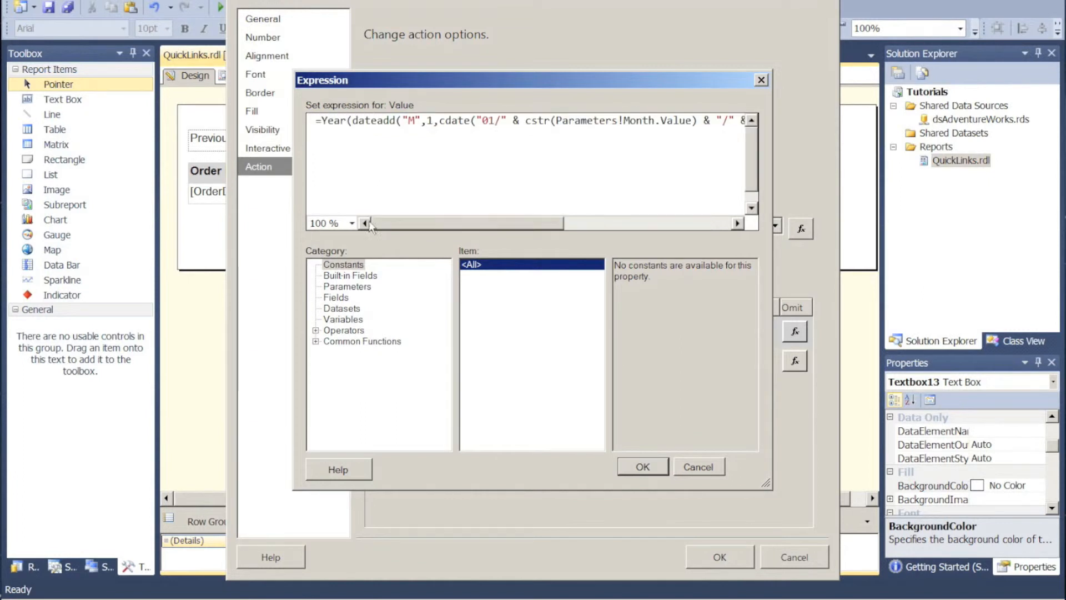
left_click(637, 466)
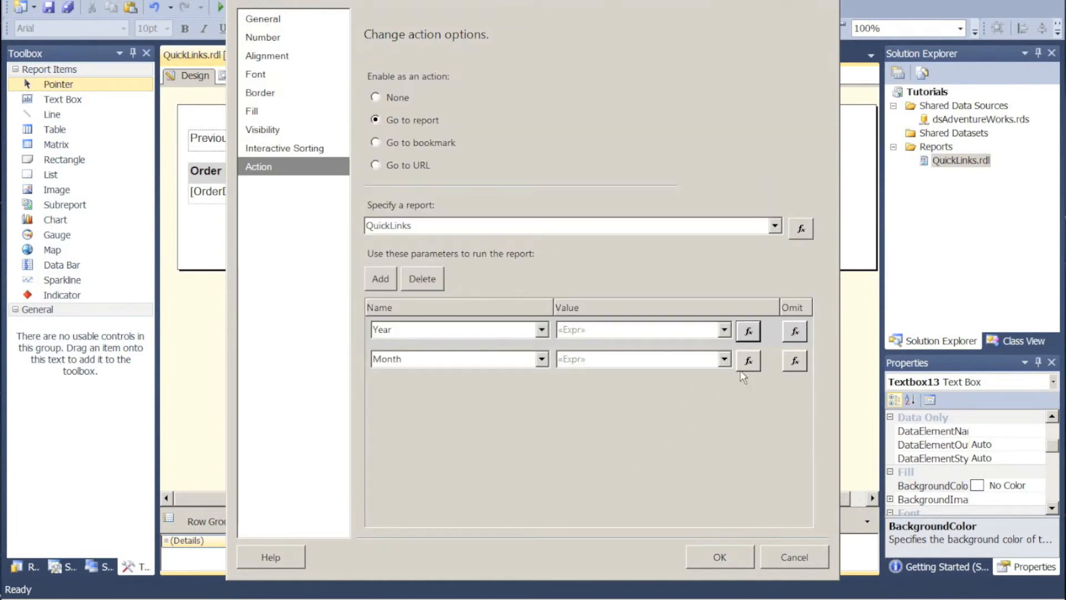
Step: Set the Month parameter to =datepart("M",dateadd("M",1,cdate("01/" & cstr(Parameters!Month.Value) & "/" & cstr(Parameters!Year.Value)))) from Notepad and apply the text box properties
left_click(748, 361)
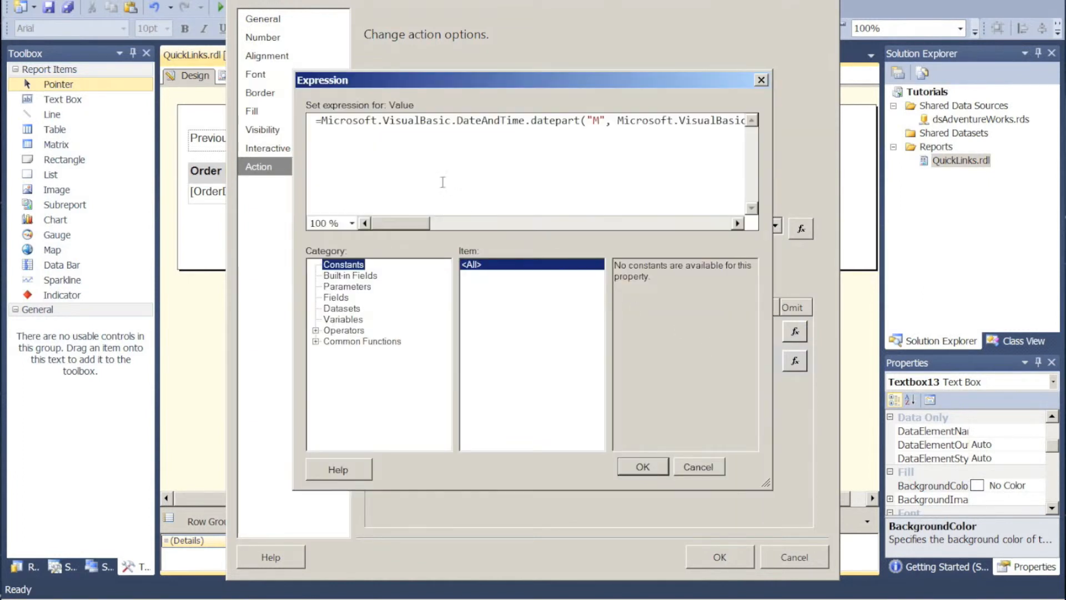
left_click(328, 599)
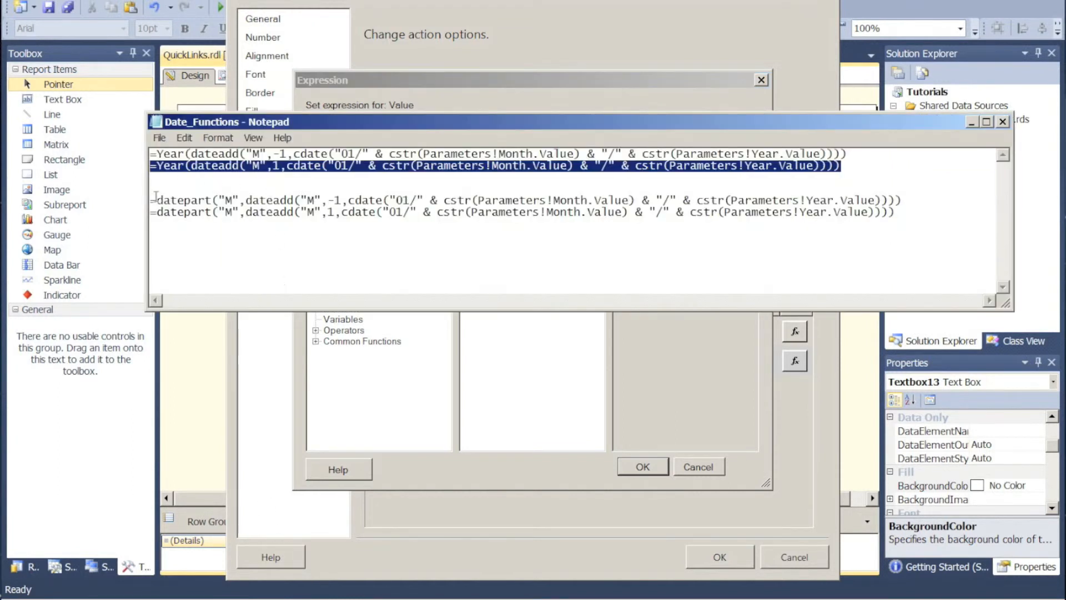
left_click_drag(151, 212, 151, 226)
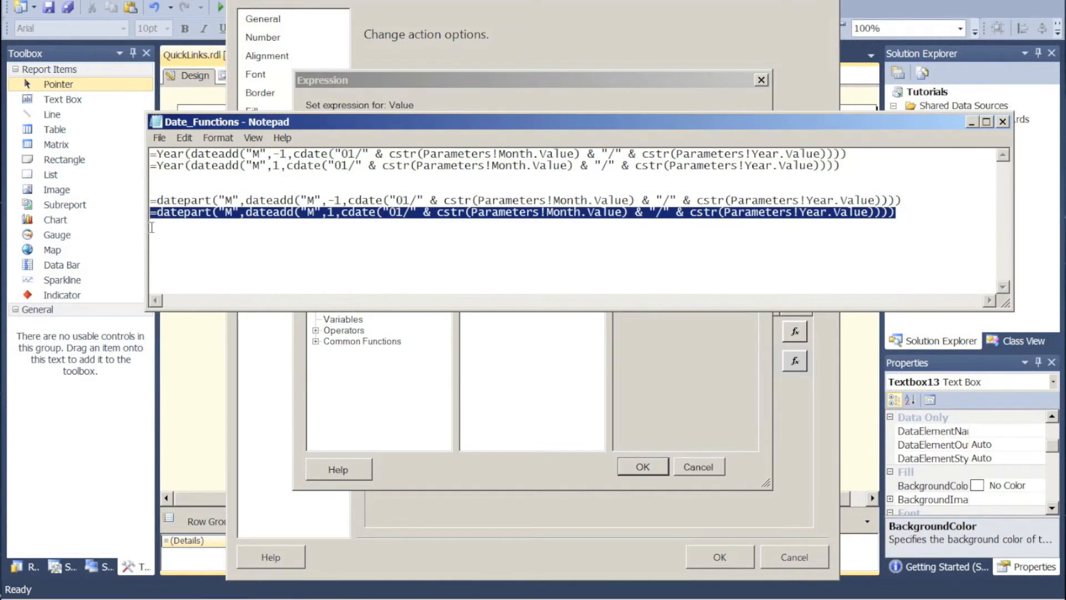
left_click(492, 78)
left_click(361, 154)
key("ctrl+a")
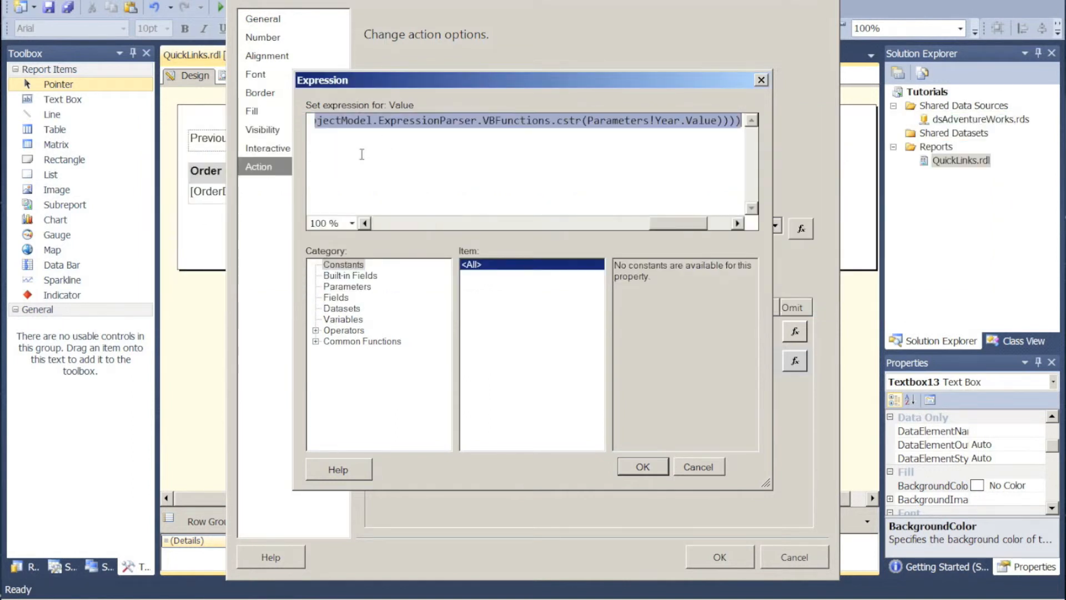
key("ctrl+v")
left_click(643, 467)
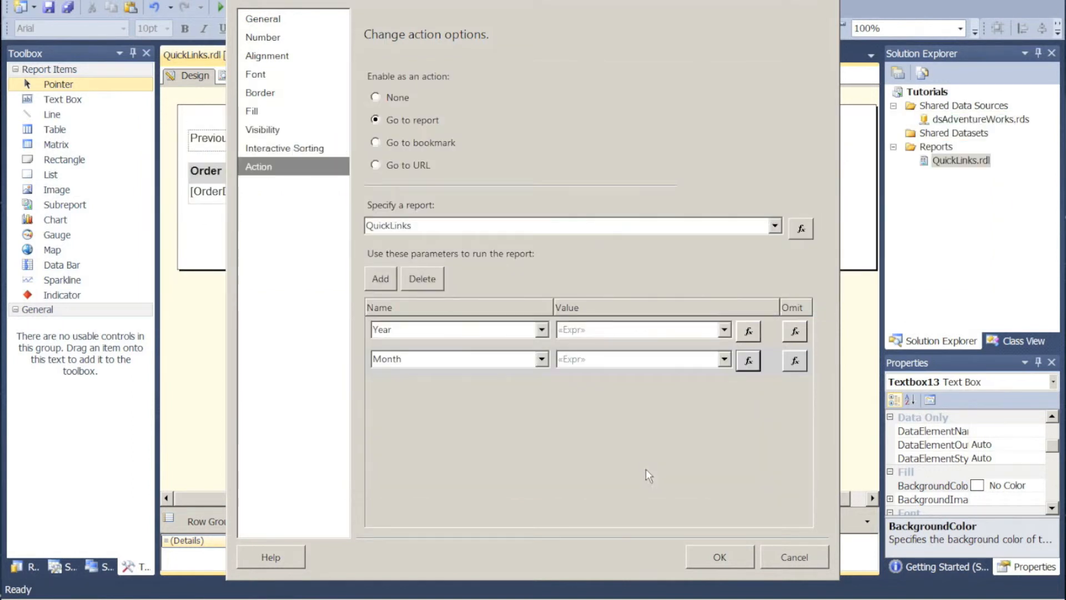
left_click(702, 555)
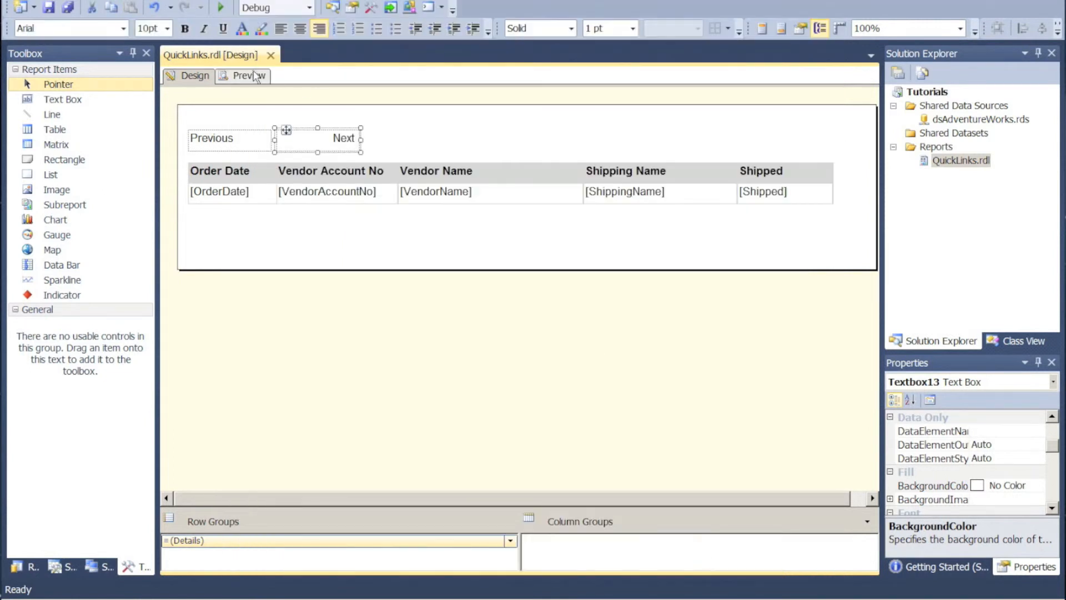
Step: Preview the report for Feb 2008 and follow the Next link twice to test it
left_click(250, 78)
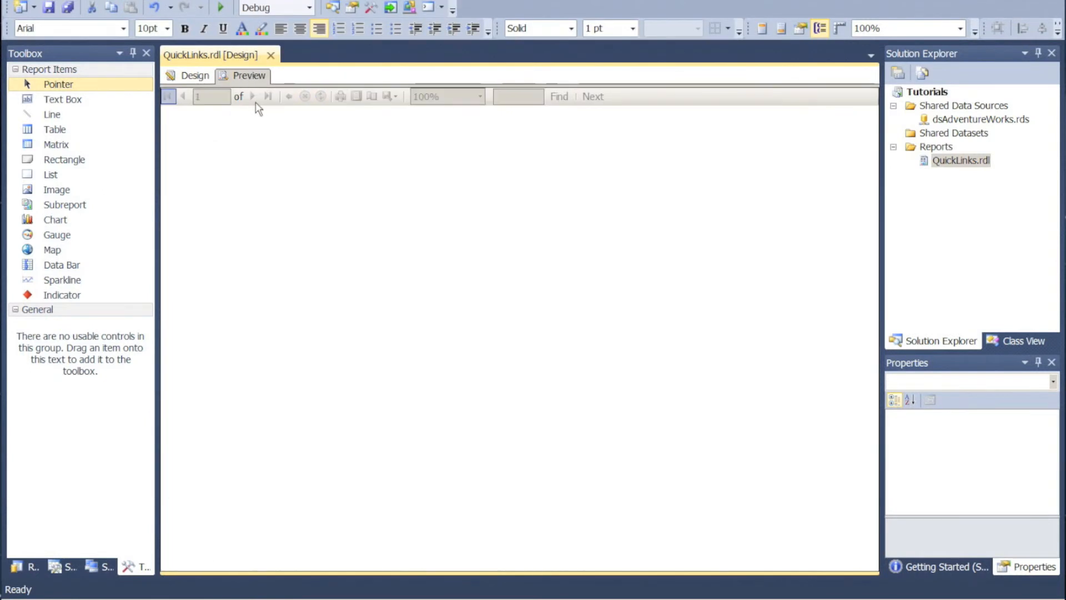
left_click(275, 100)
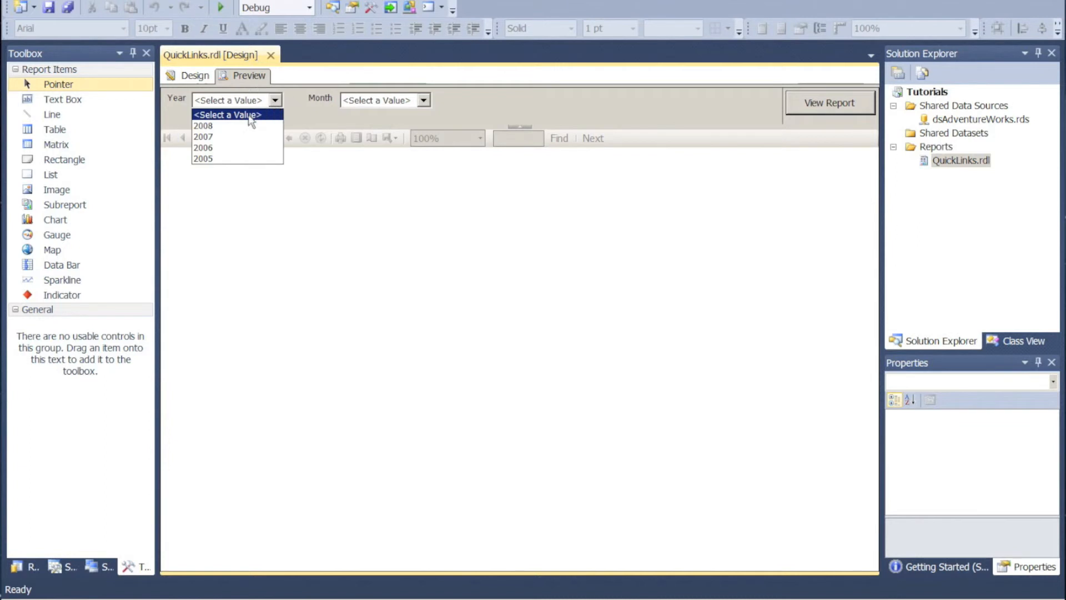
left_click(241, 126)
left_click(423, 100)
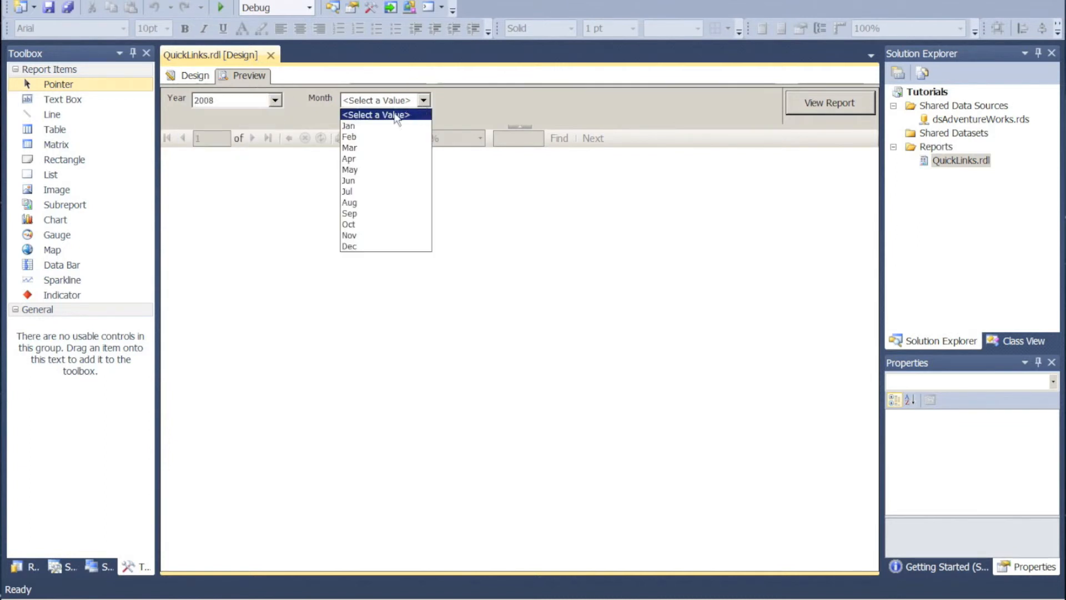
left_click(368, 138)
left_click(855, 105)
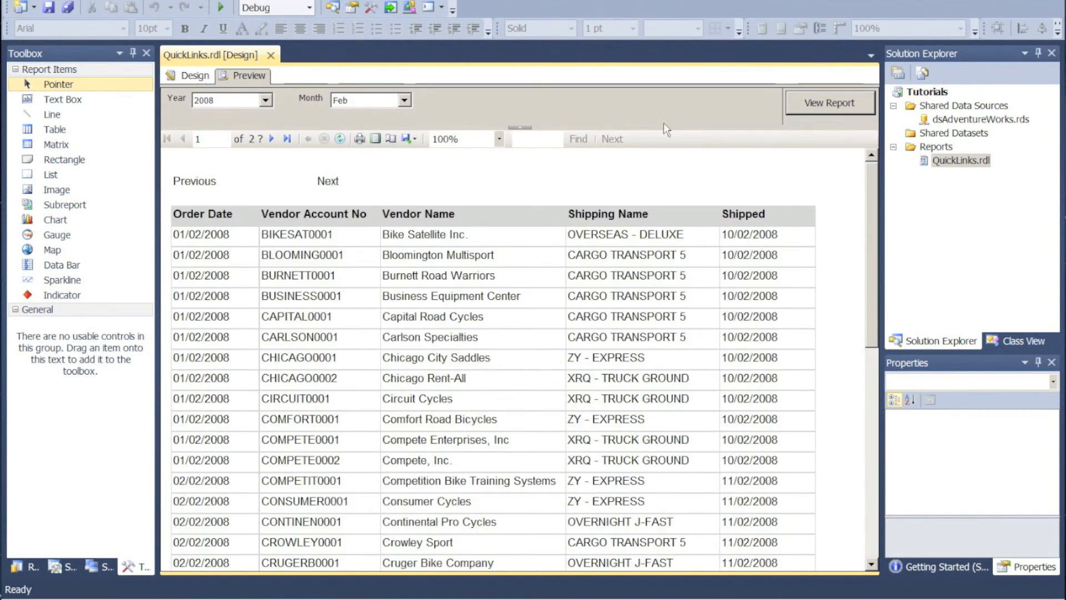
left_click(327, 182)
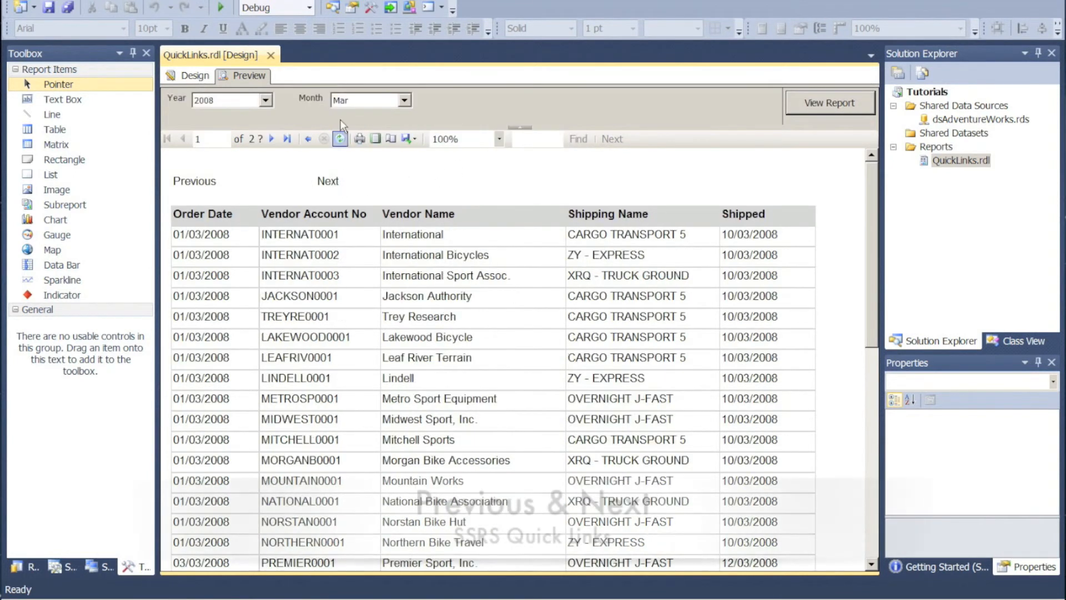
left_click(326, 182)
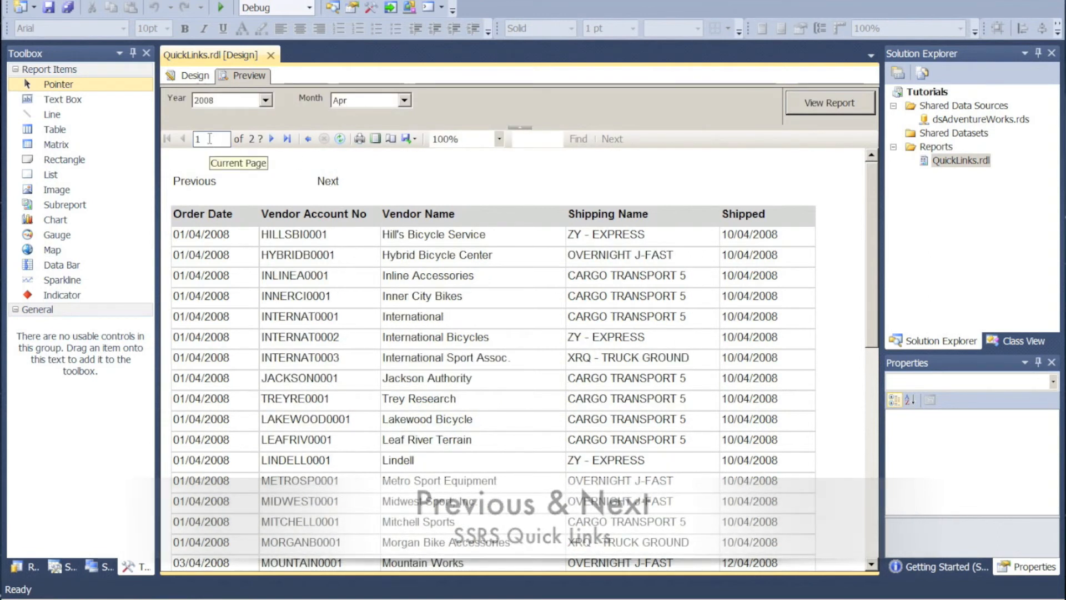
Step: Return the report to design mode and, in the Date_Functions Notepad file, insert a blank line between the two Year expressions and between the two datepart expressions
left_click(195, 78)
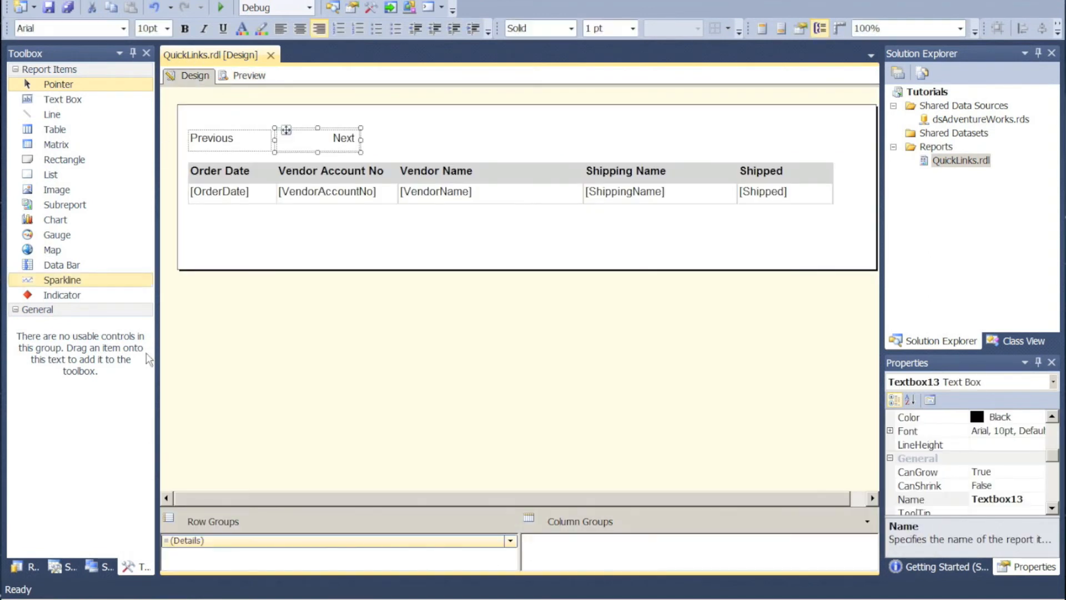
left_click(325, 598)
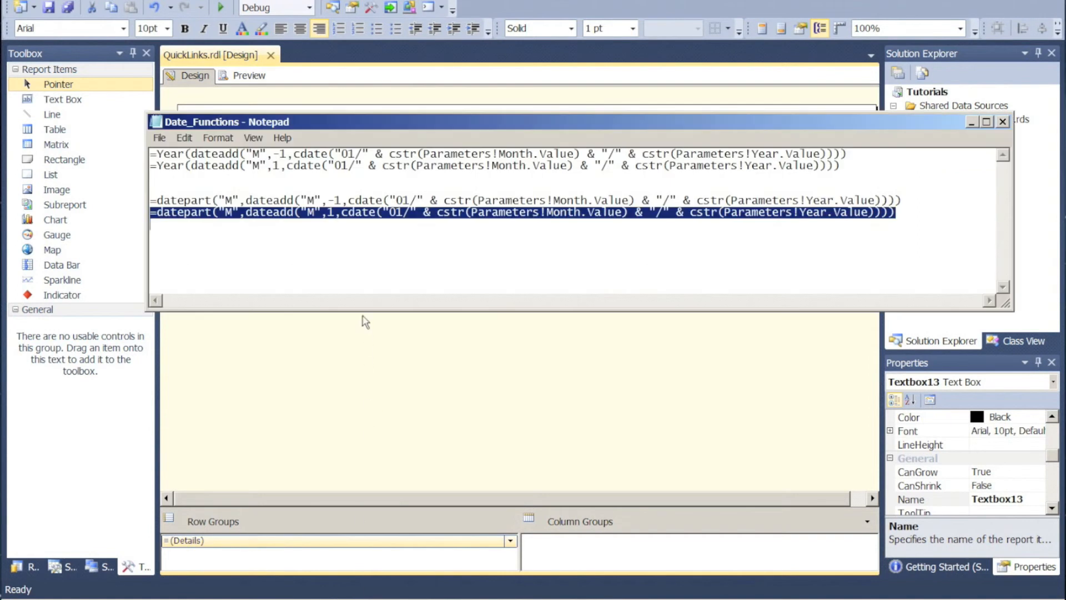
left_click(727, 241)
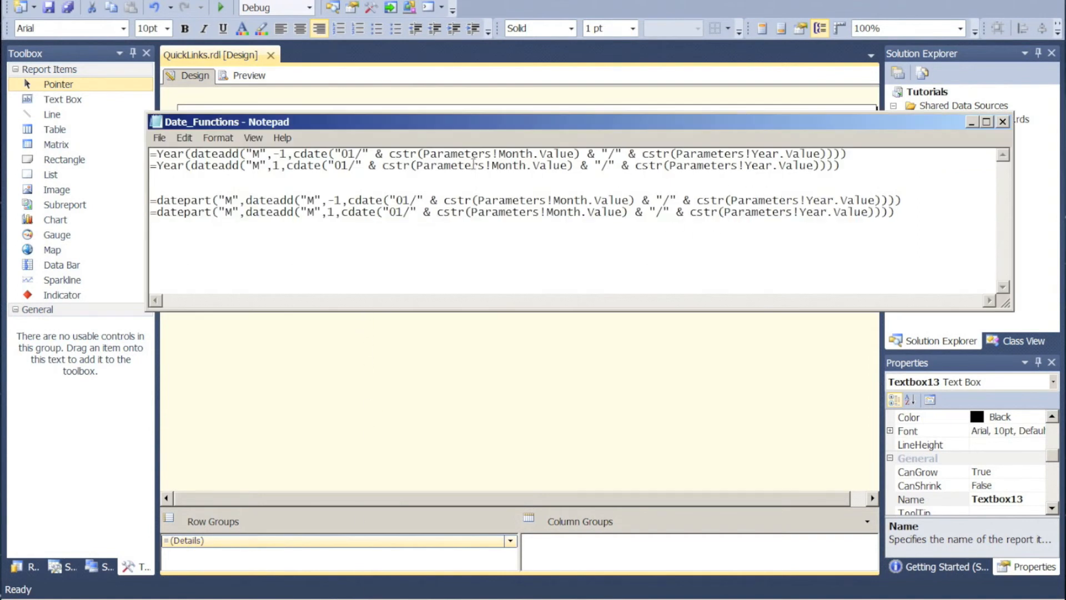
left_click(151, 166)
key("Return")
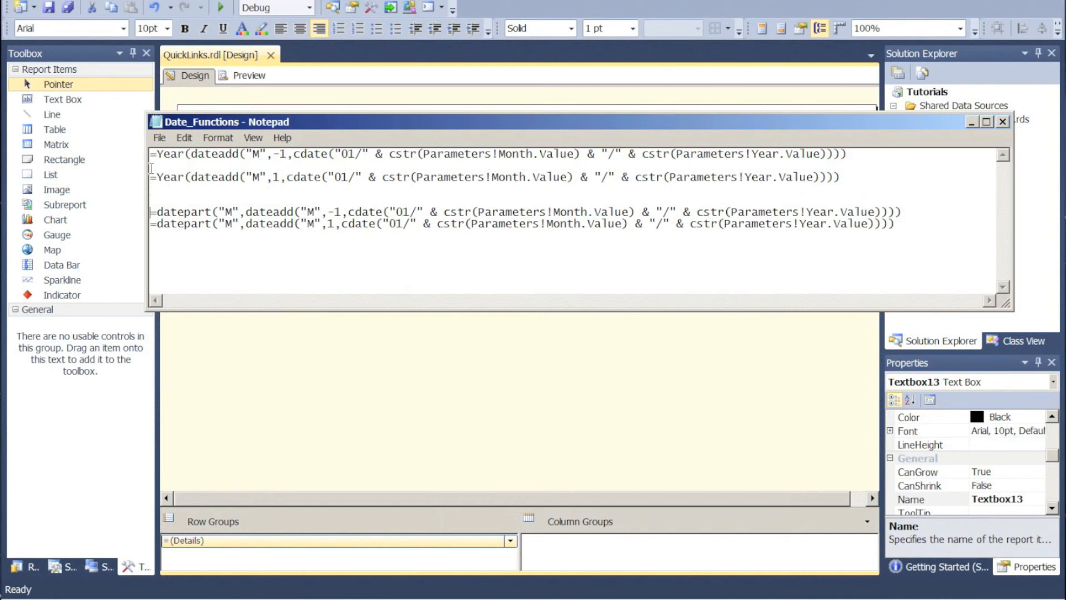
left_click(150, 223)
key("Return")
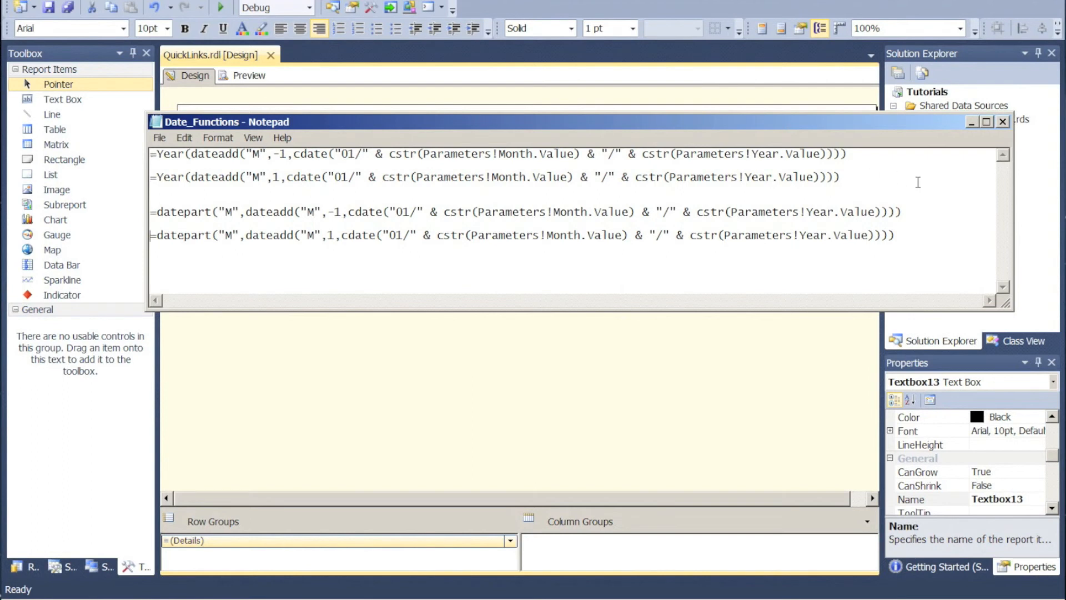
left_click_drag(890, 125, 815, 82)
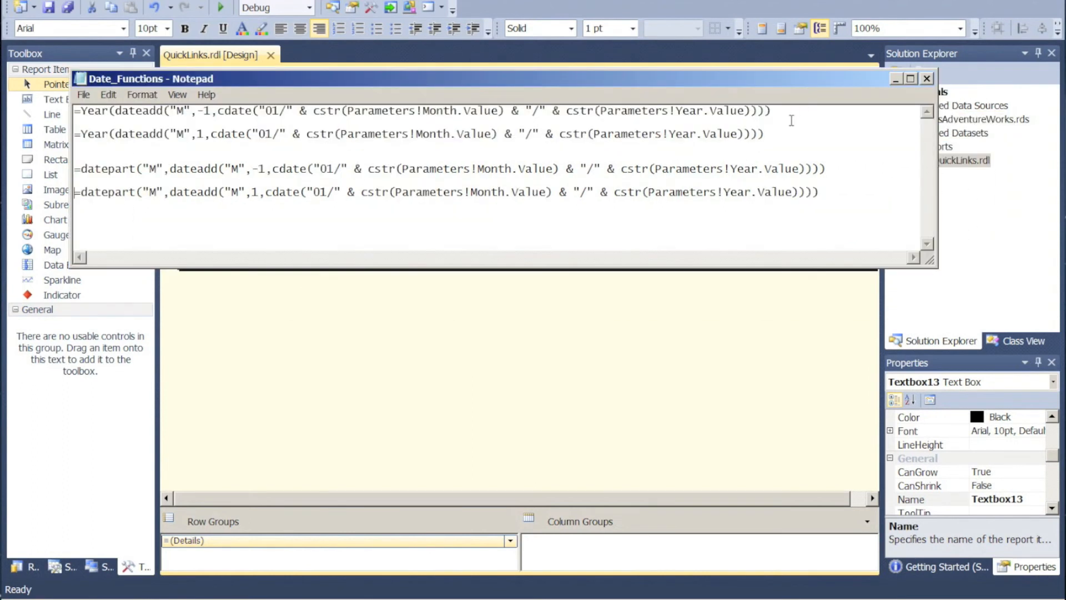